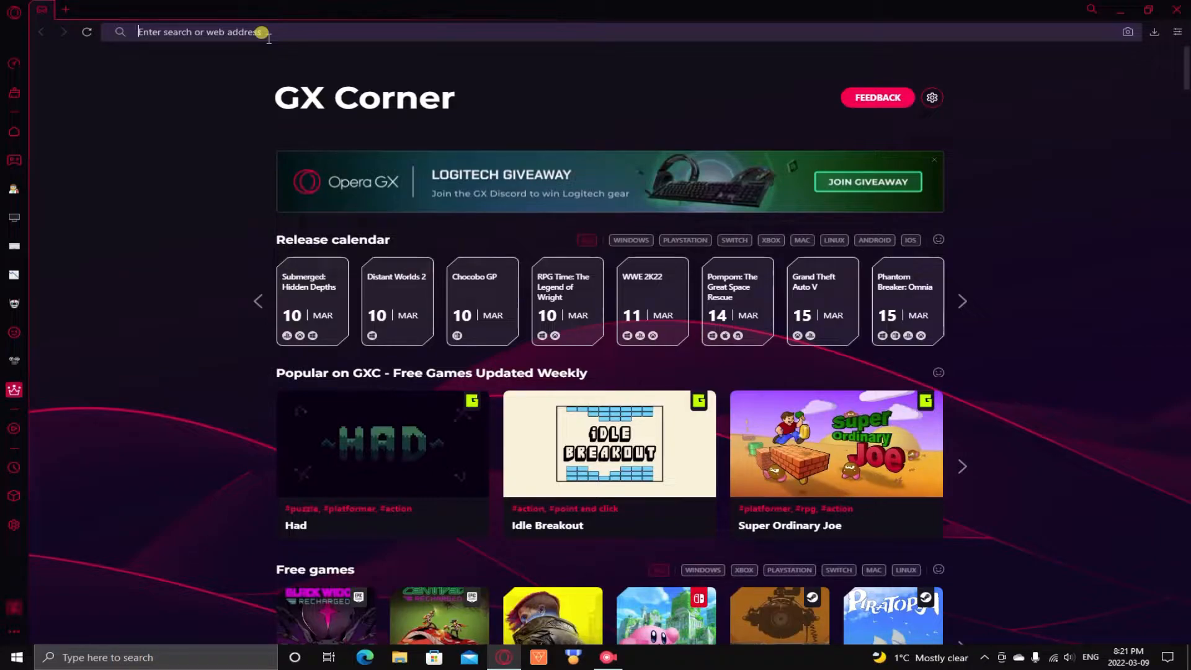
Search the web for "windows 10 media creation tool" and open Microsoft's Windows 10 download page.
text(windows)
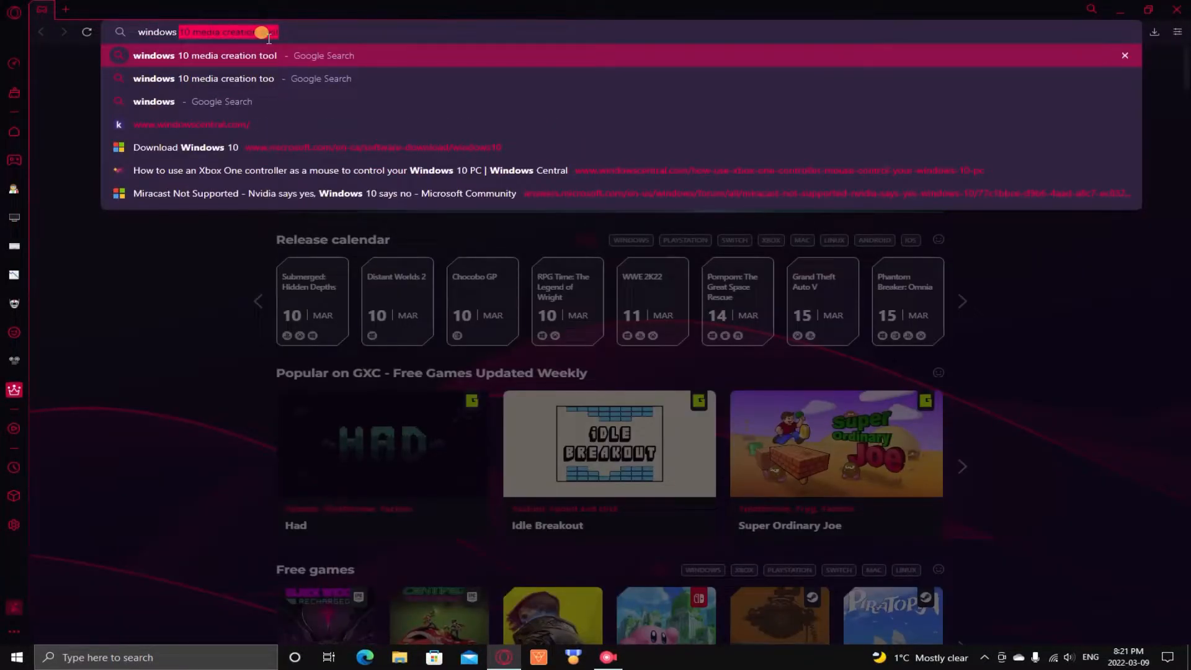
click(269, 39)
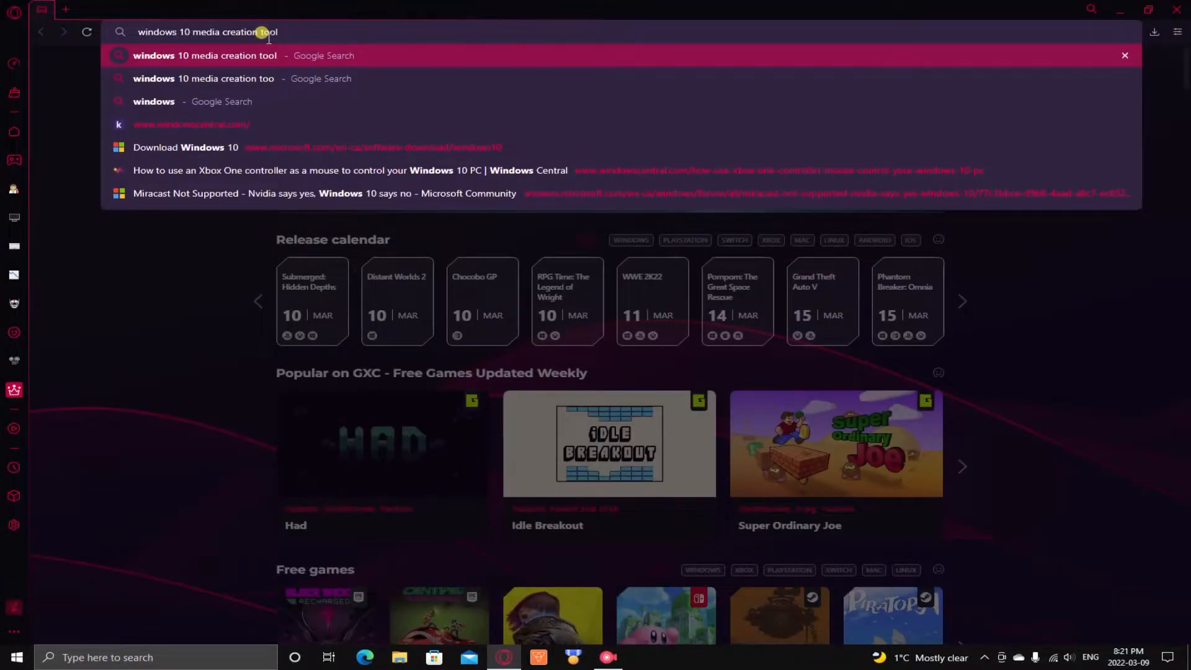
key(Return)
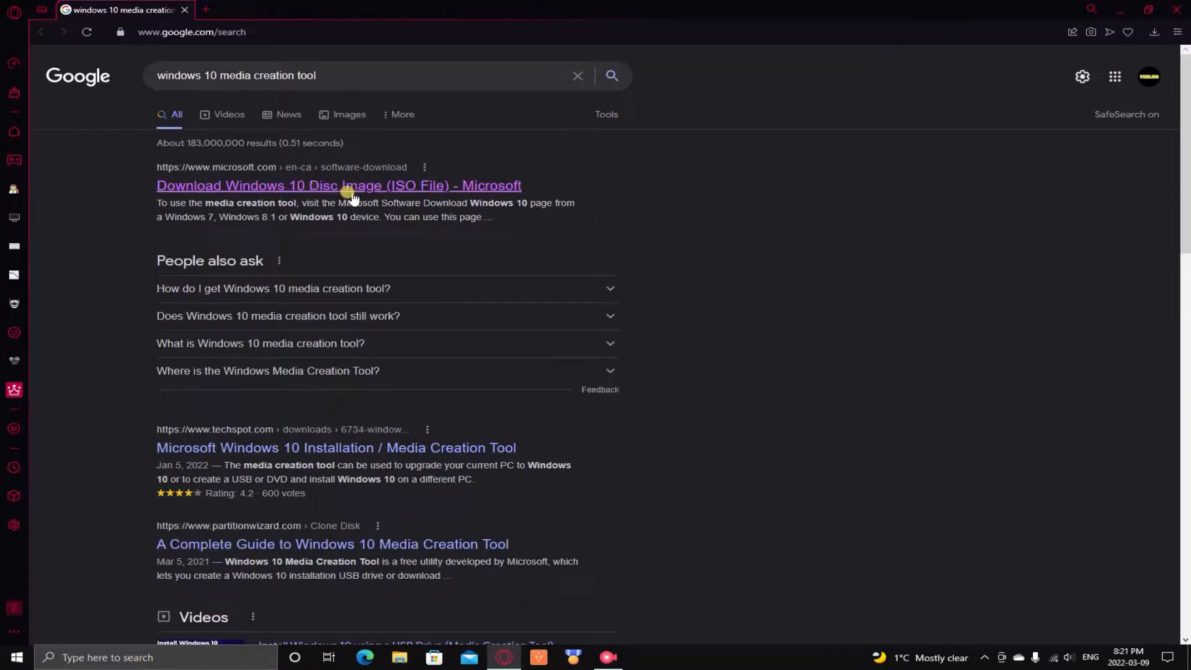
click(289, 187)
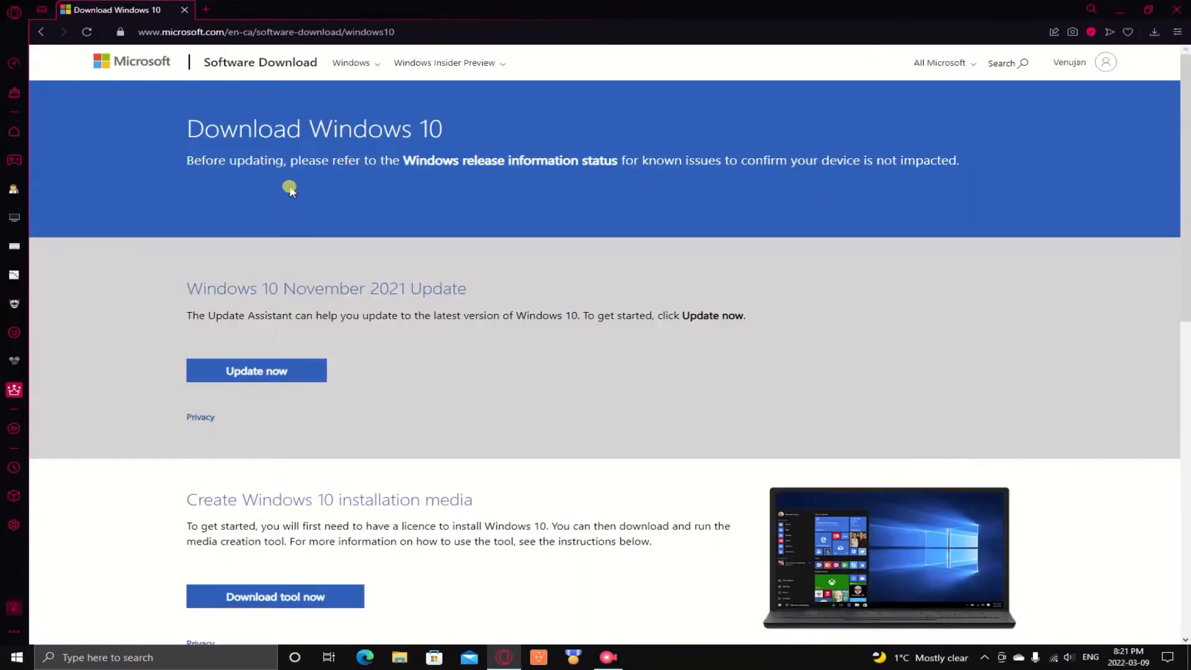
Download the Windows 10 media creation tool and save MediaCreationTool21H2.exe to the Desktop.
scroll(415, 325, down, 2)
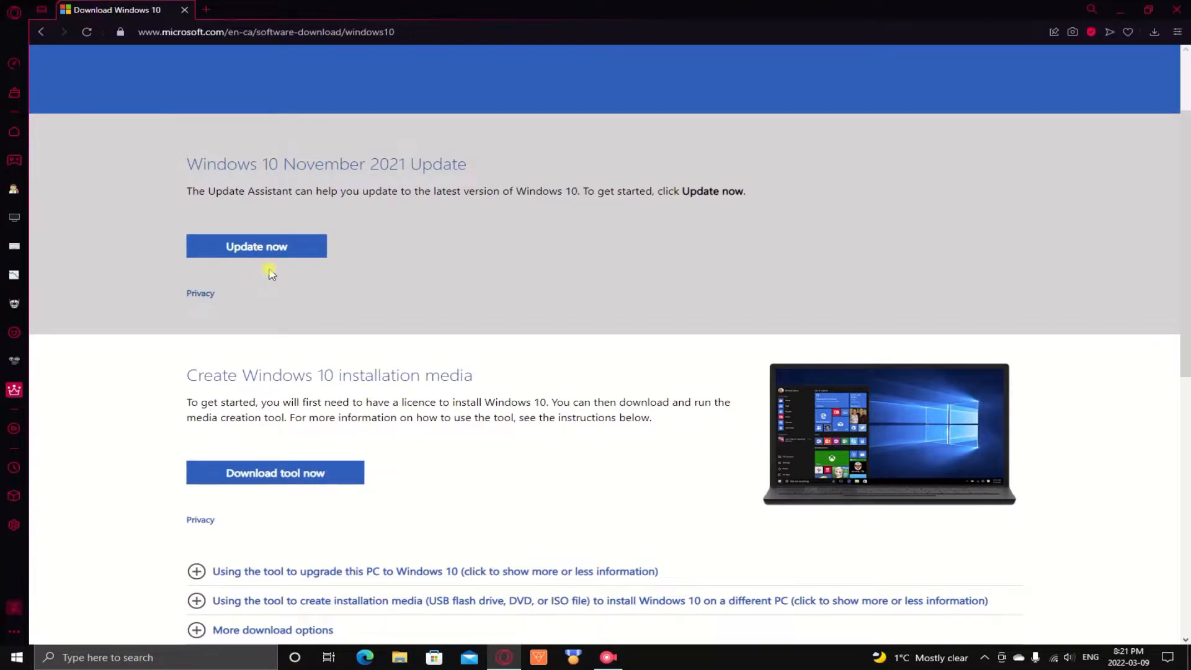
scroll(271, 273, up, 1)
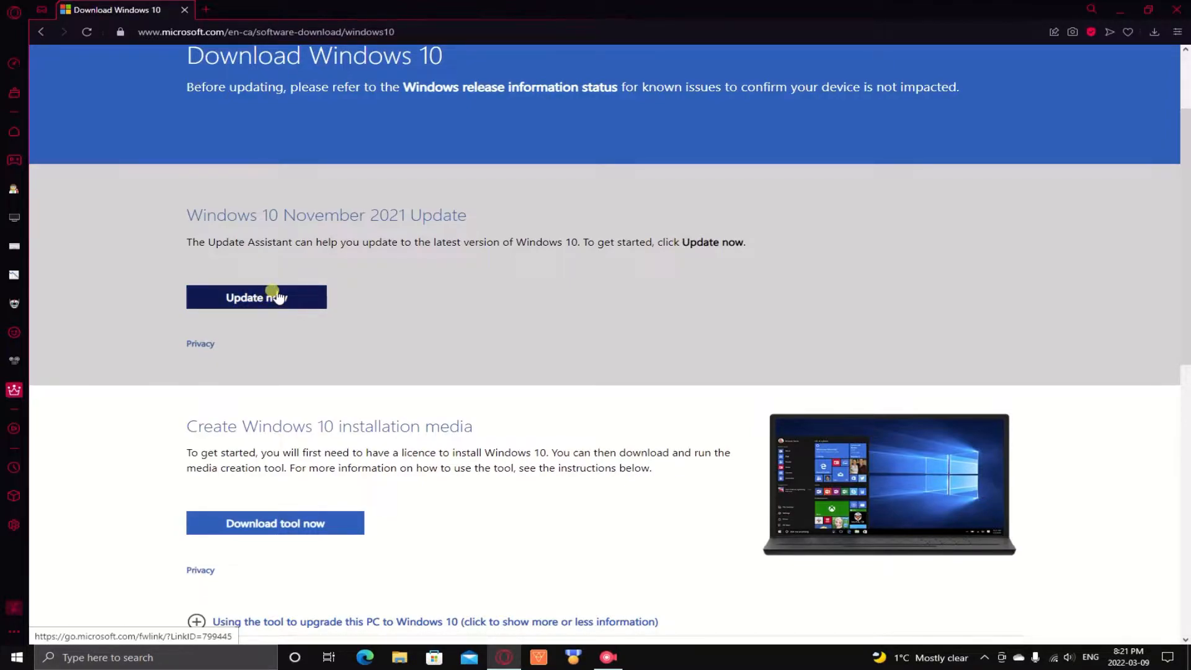
scroll(278, 297, down, 3)
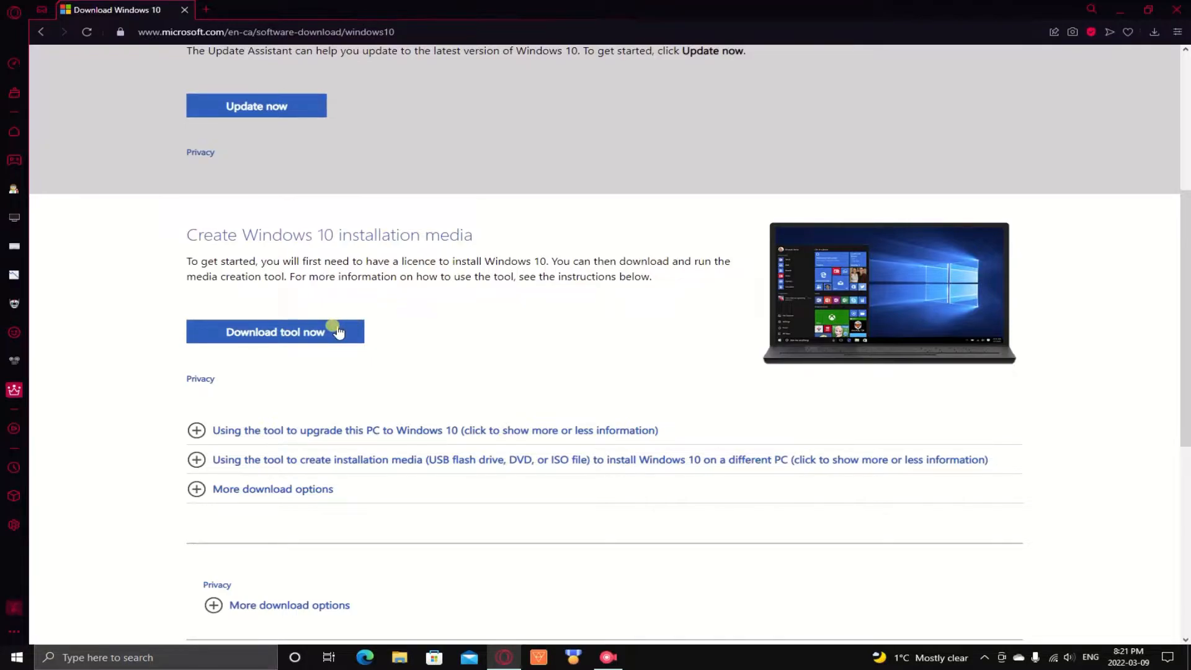
click(316, 334)
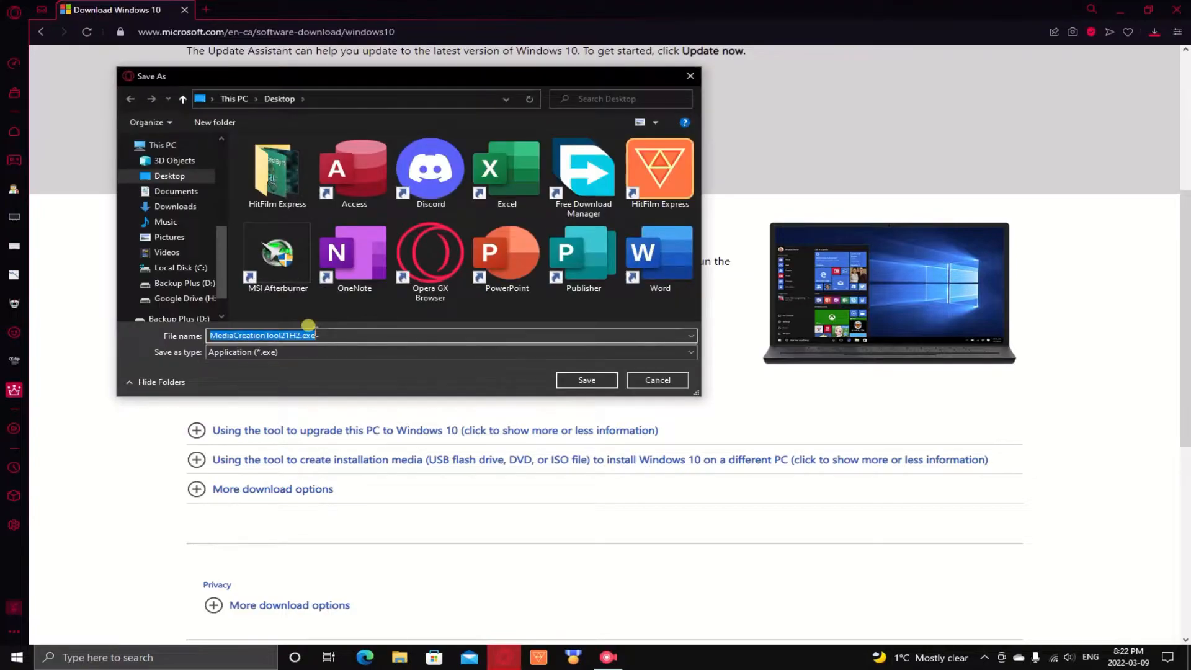
click(585, 380)
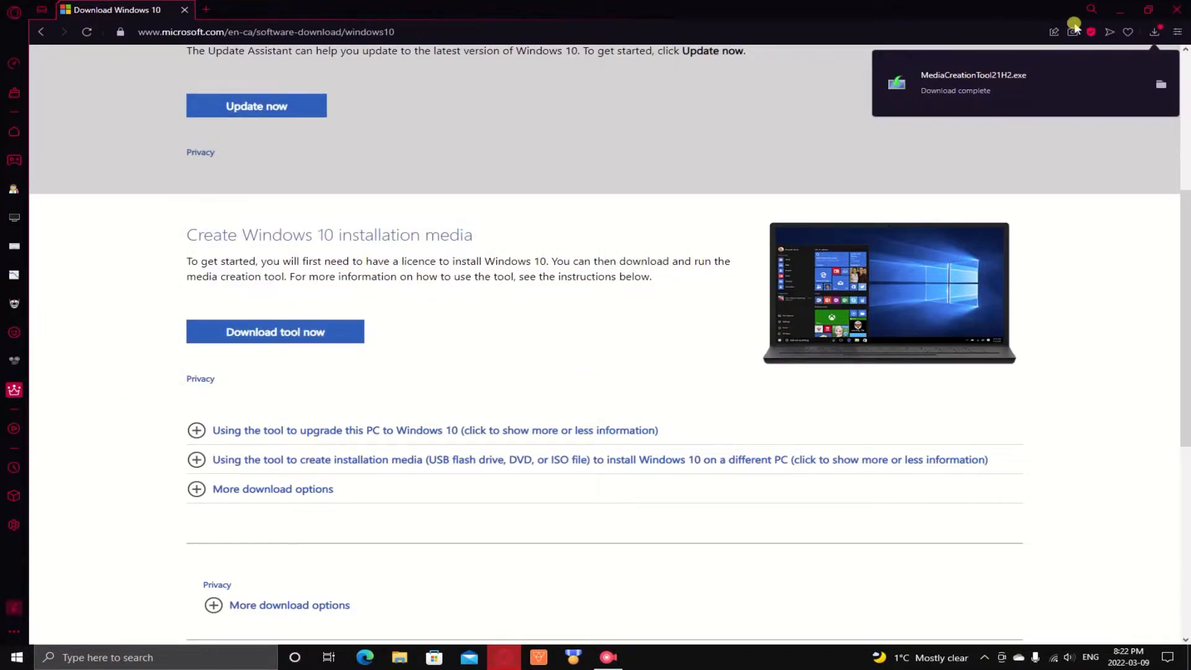
Minimize the browser and the recorder window to check the downloaded media creation tool on the desktop.
click(1120, 10)
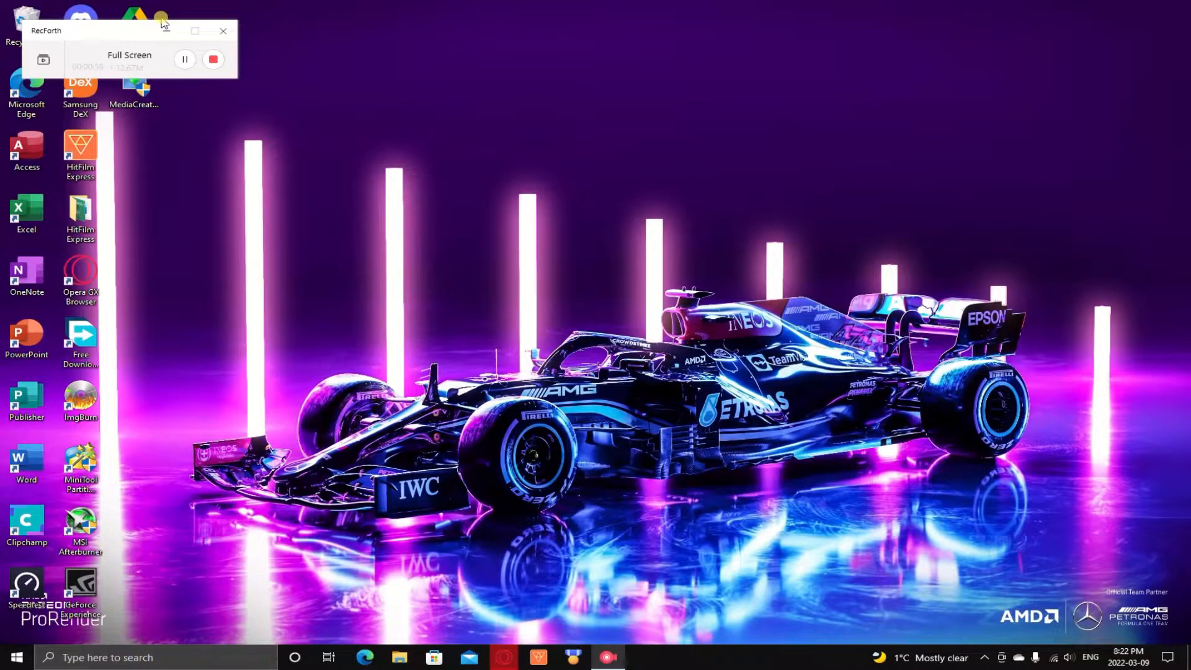
click(131, 96)
click(166, 31)
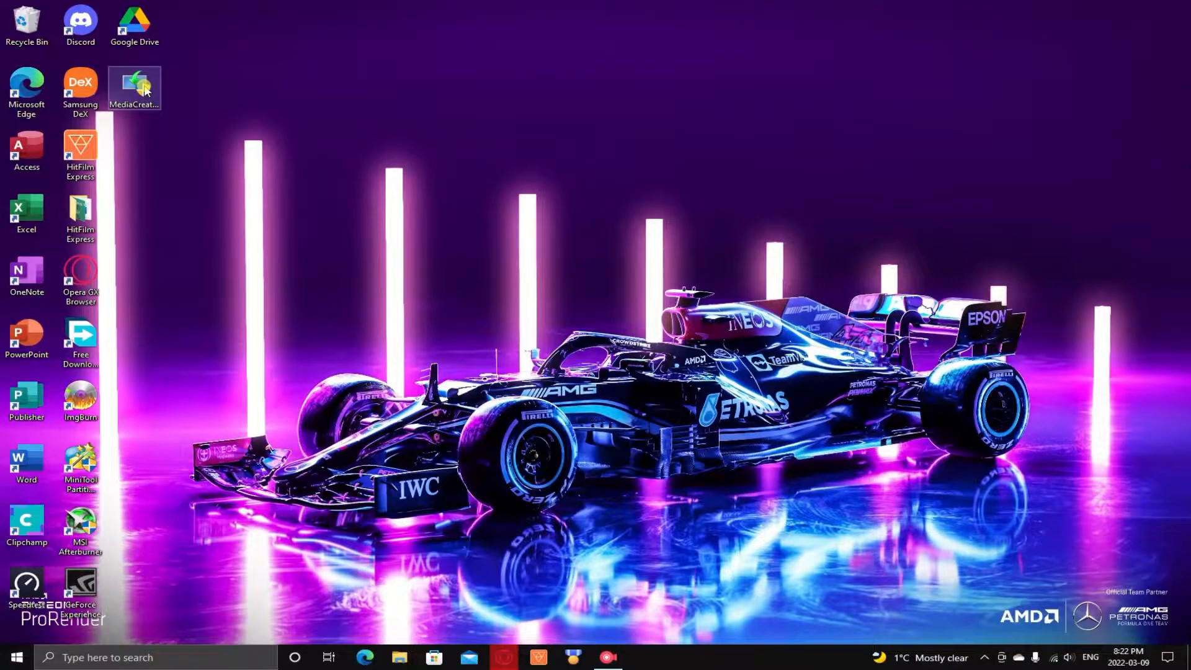
click(200, 59)
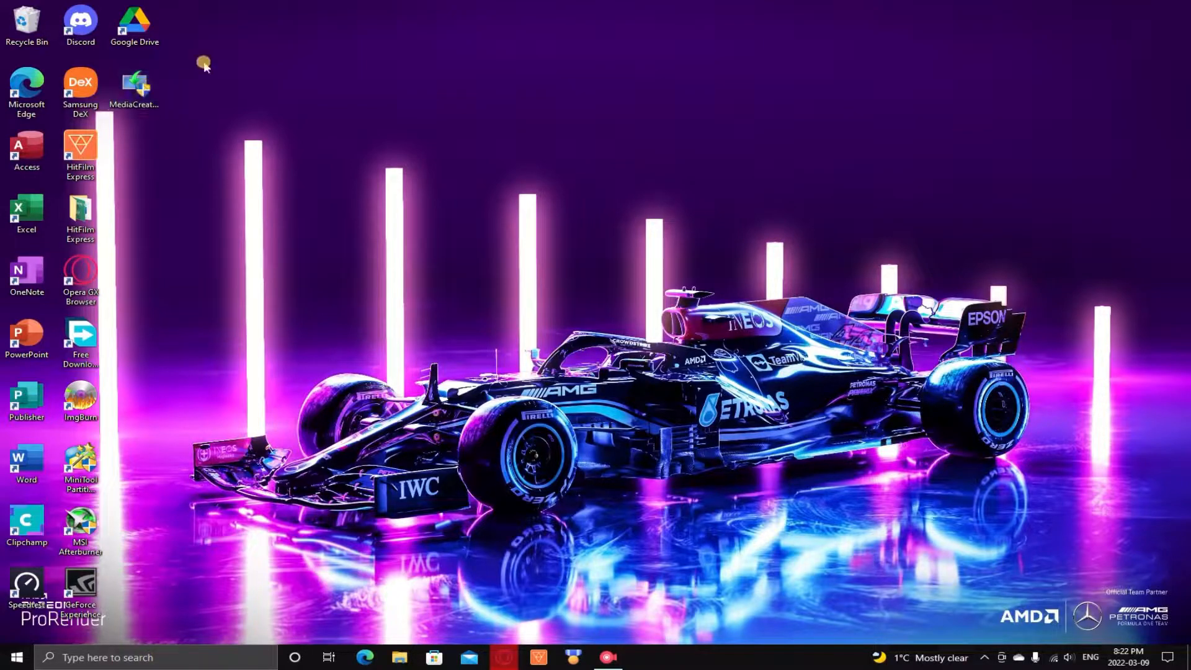
Return to the Opera GX browser, search for "rufus" in a new tab and open the official rufus.ie site.
click(508, 654)
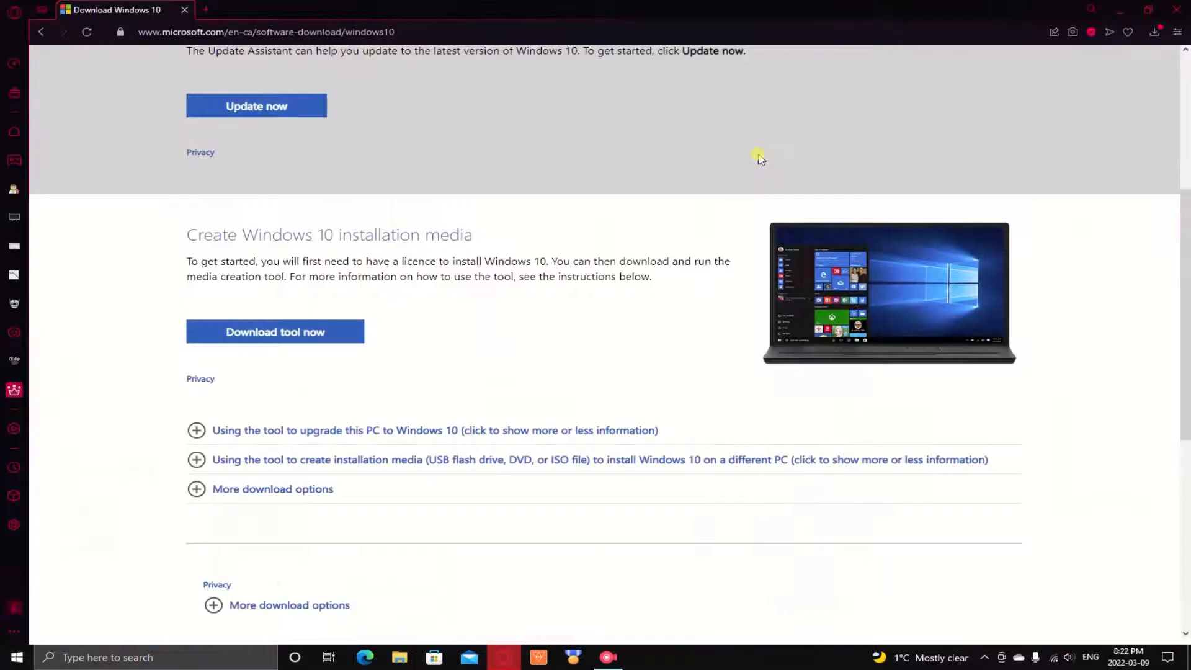
click(206, 9)
text(rufus)
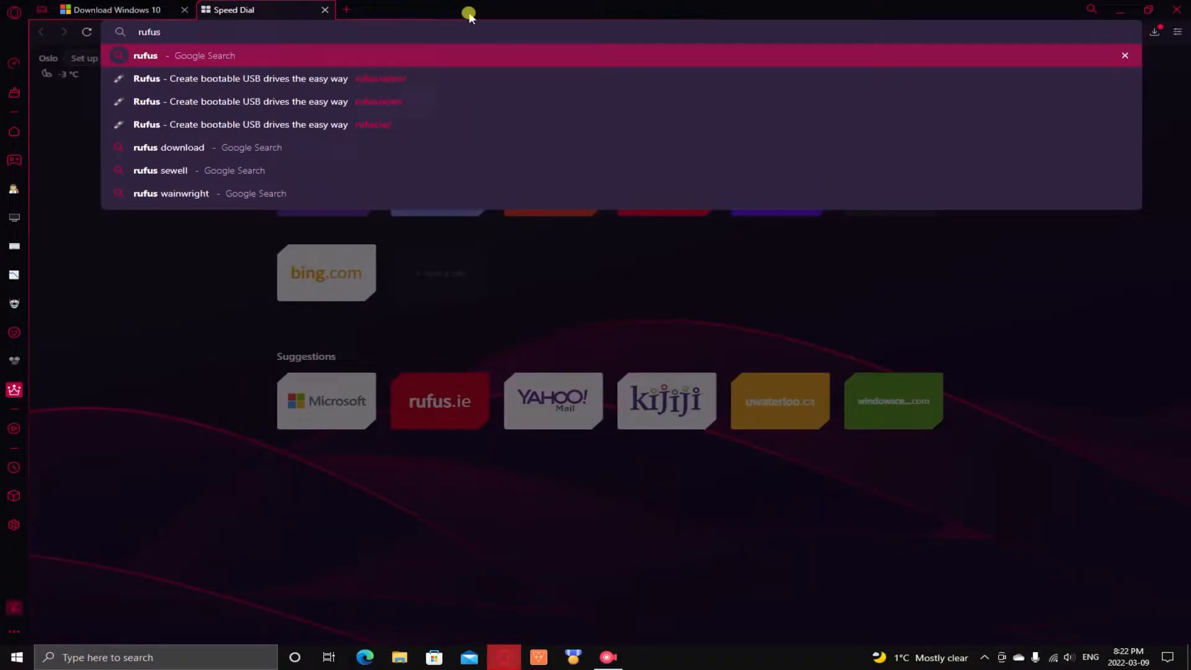
key(Return)
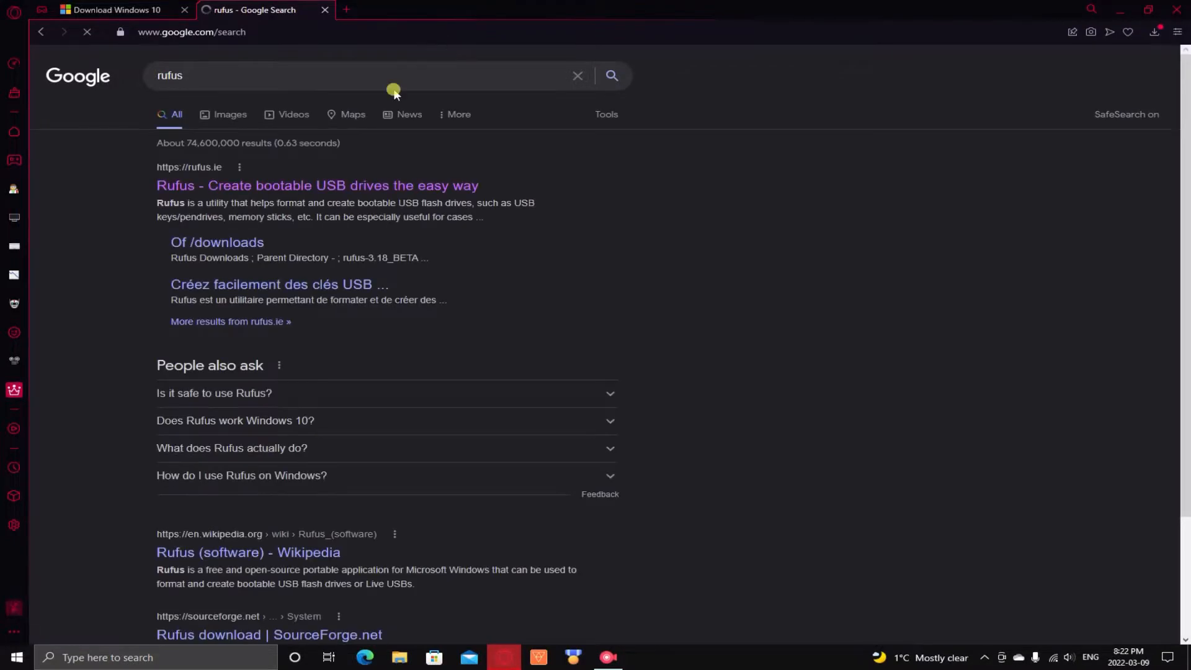
click(343, 187)
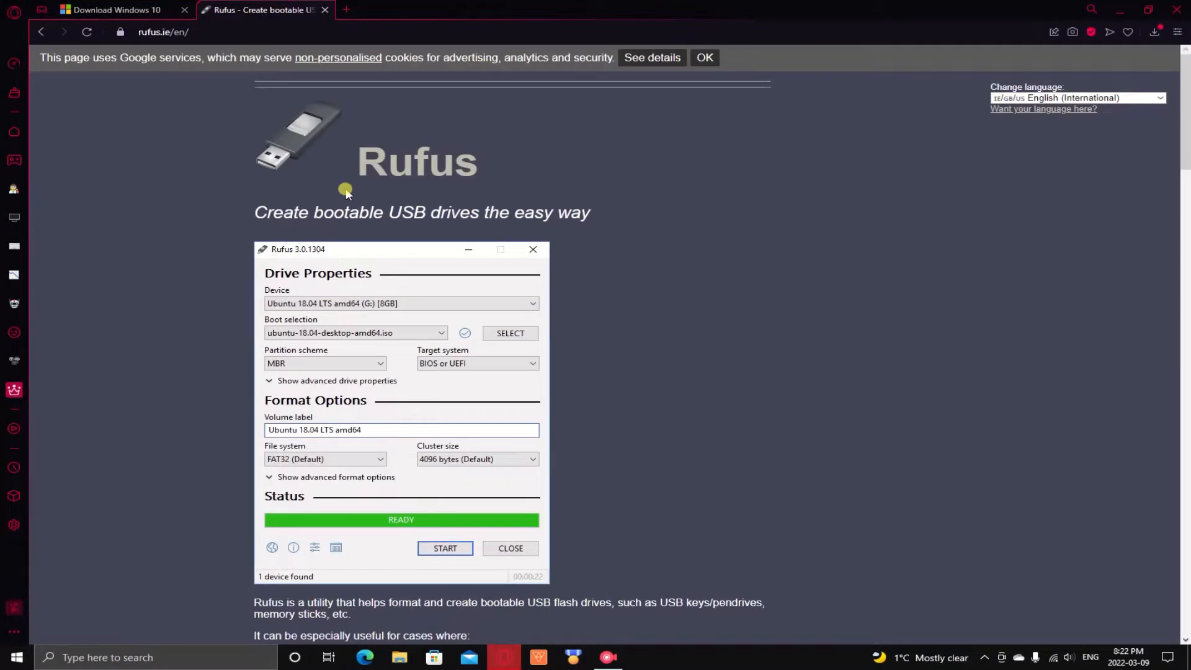
Download Rufus 3.17 from the Download section and save rufus-3.17.exe to the Desktop.
scroll(400, 204, down, 4)
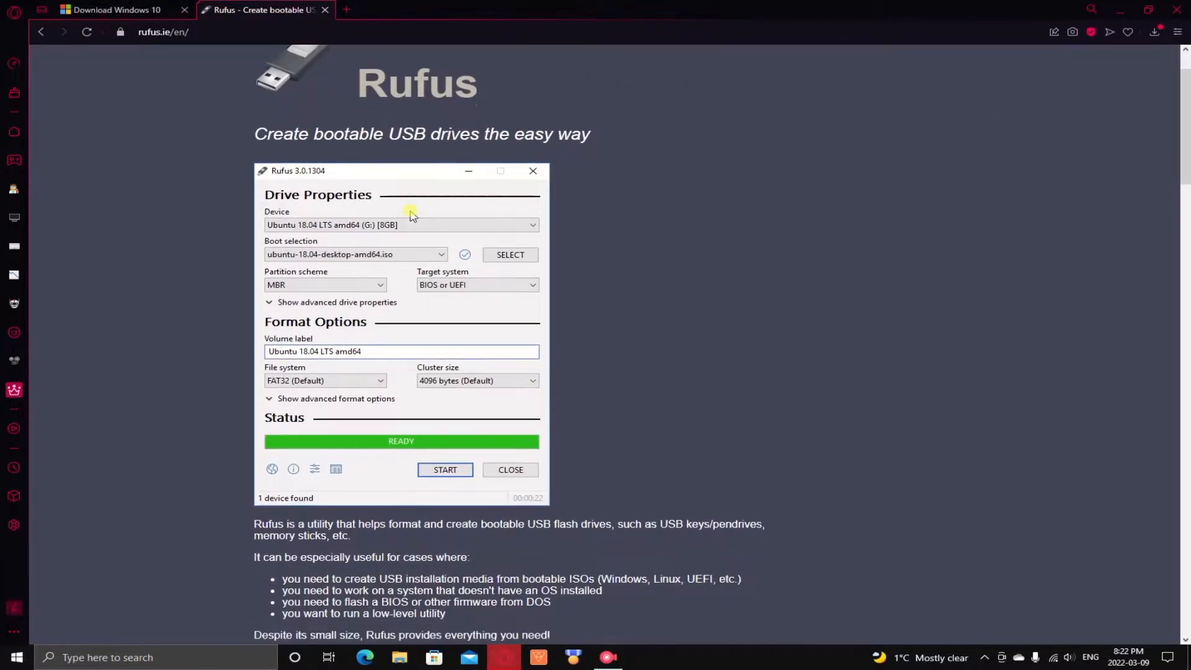
scroll(413, 216, down, 3)
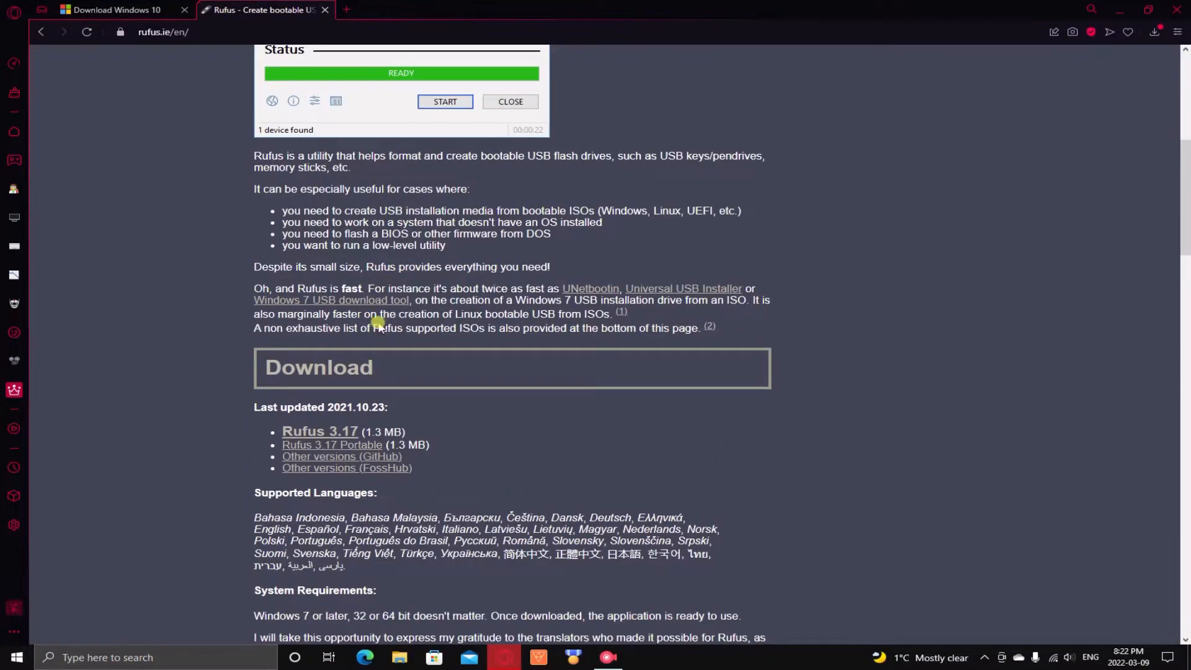
scroll(378, 327, down, 1)
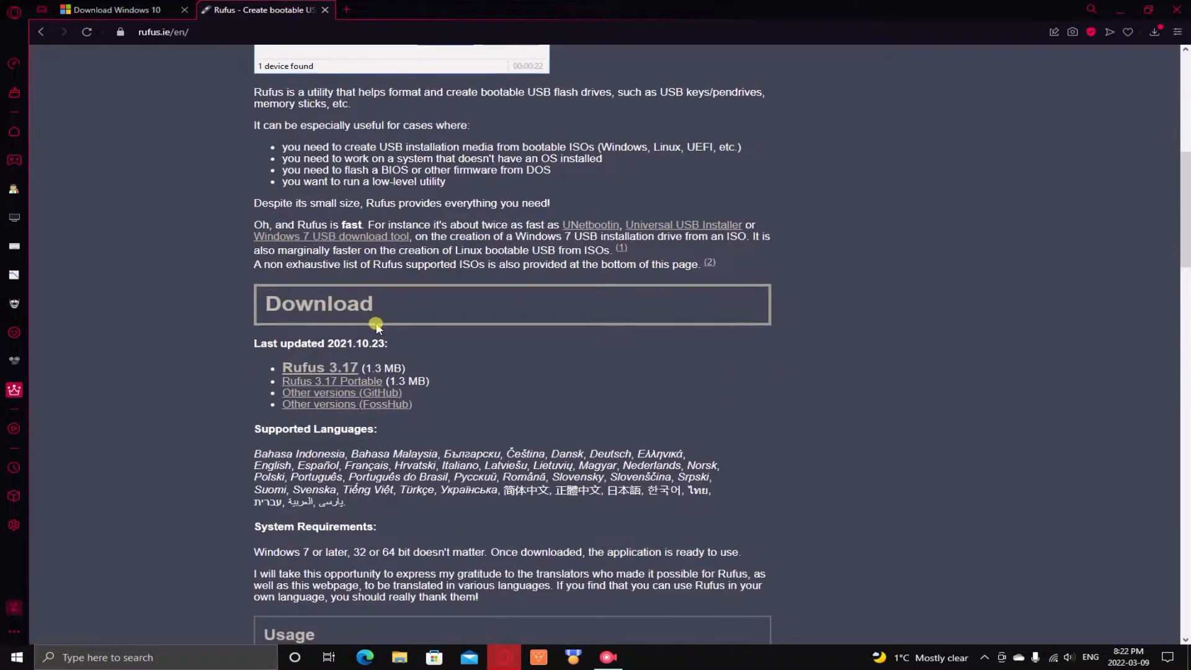
click(335, 370)
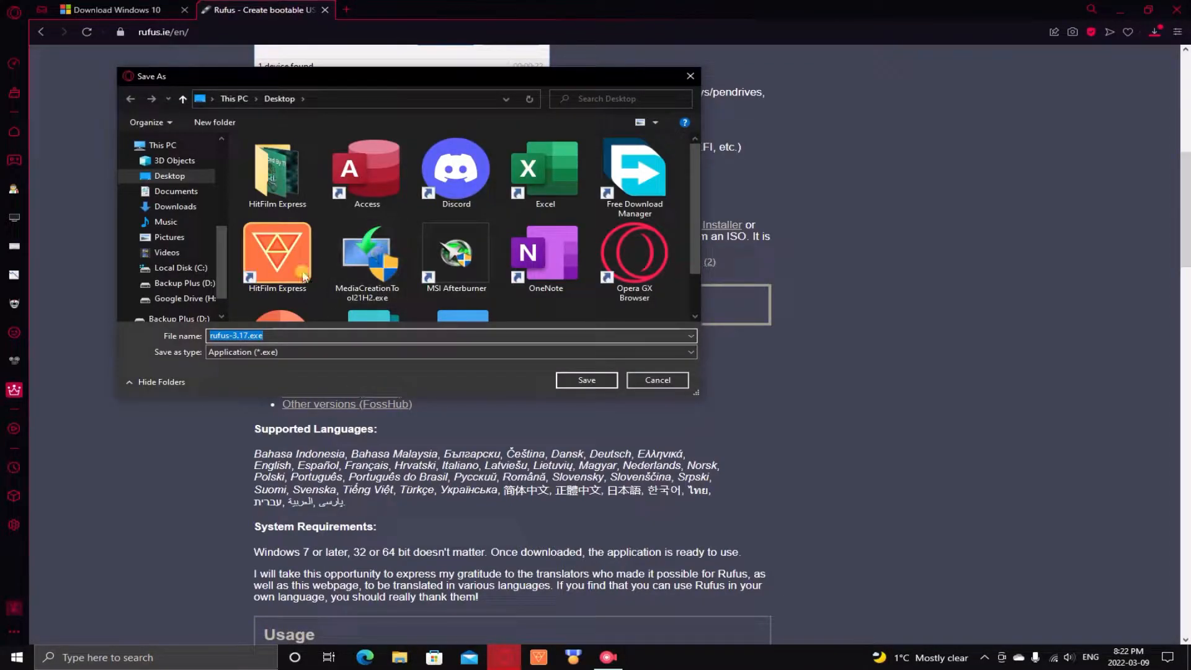
click(586, 381)
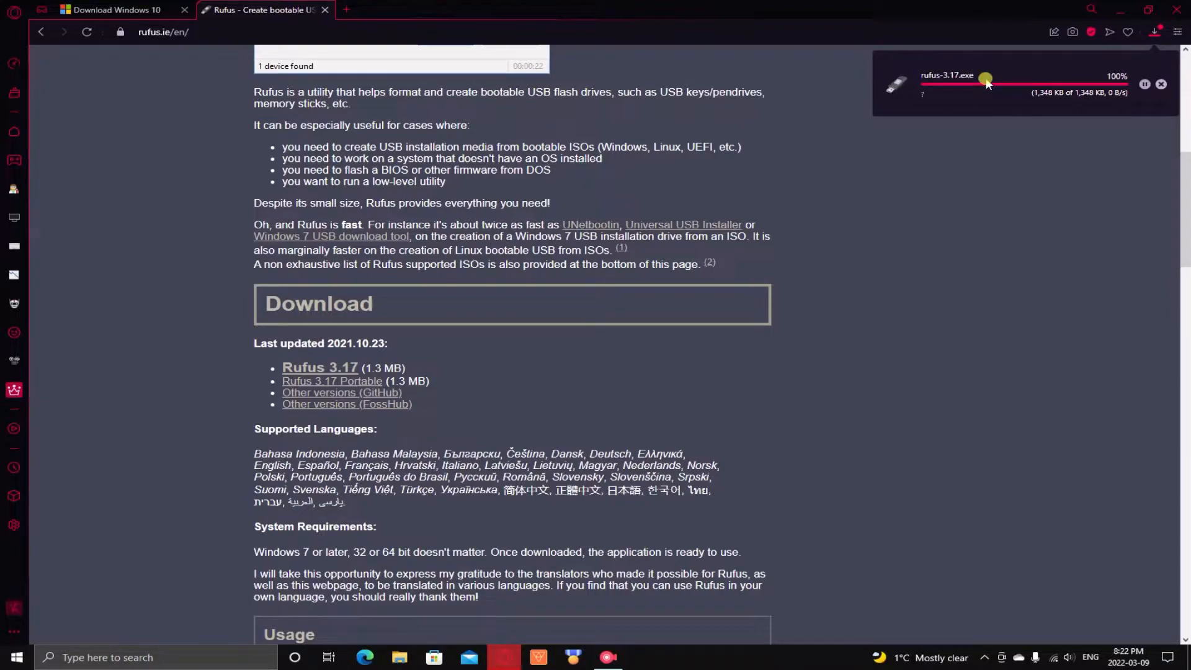
Check the downloaded Rufus file on the desktop and close the browser with its open tabs.
click(1114, 10)
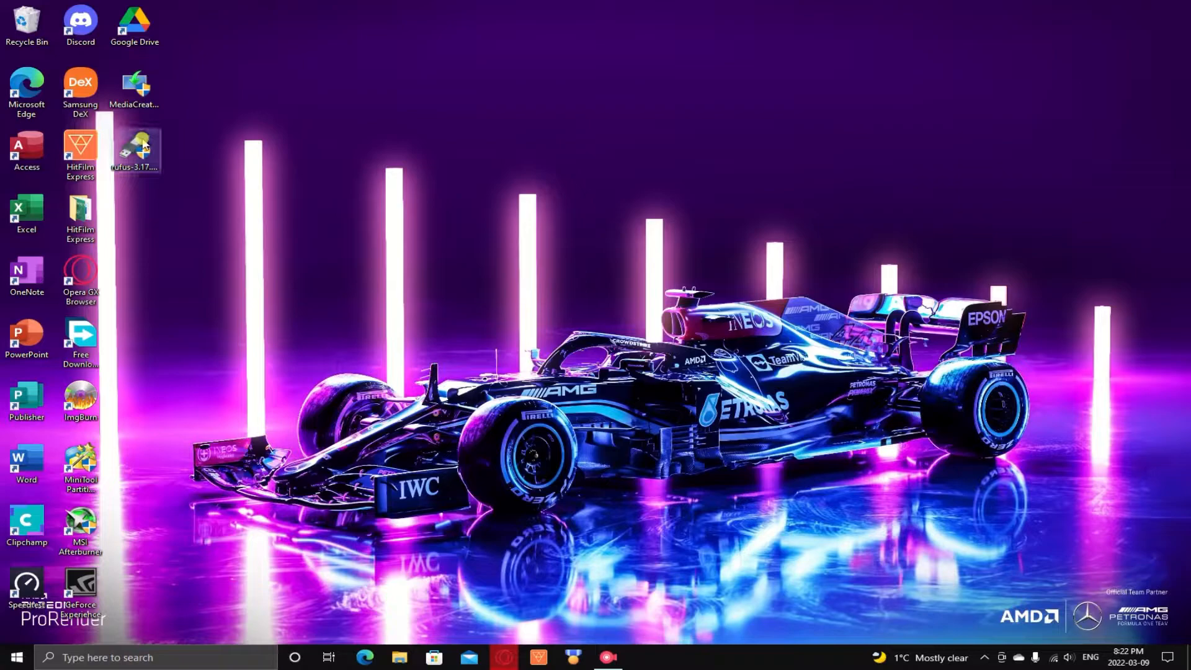
click(517, 662)
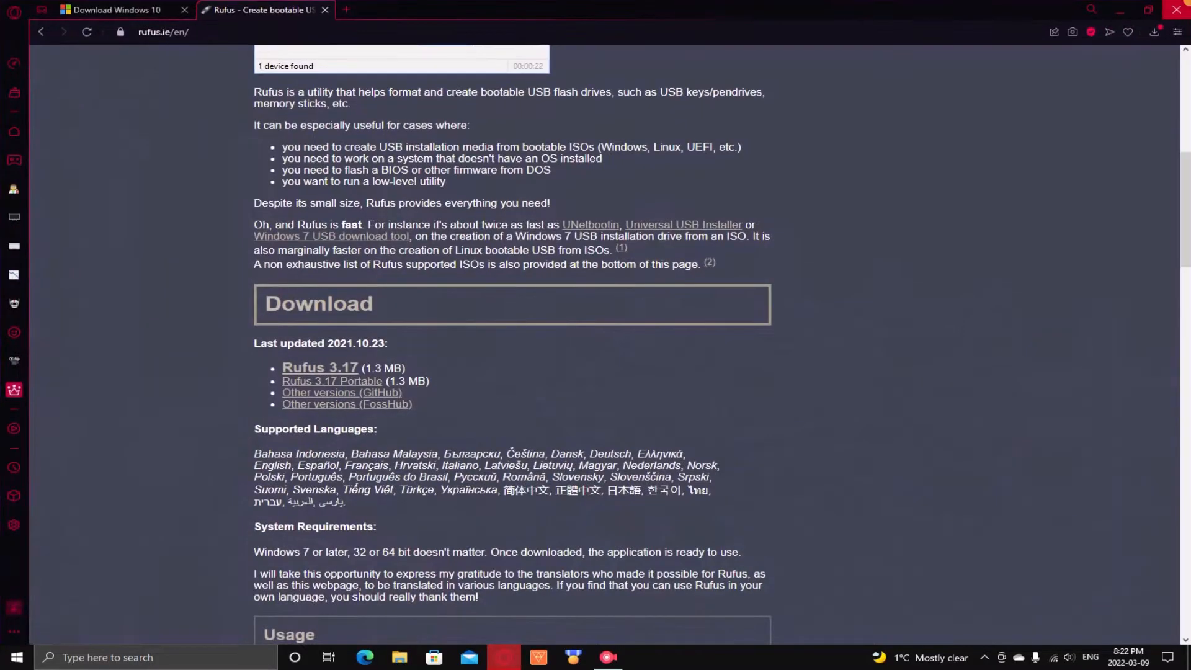
key(alt+F4)
click(685, 357)
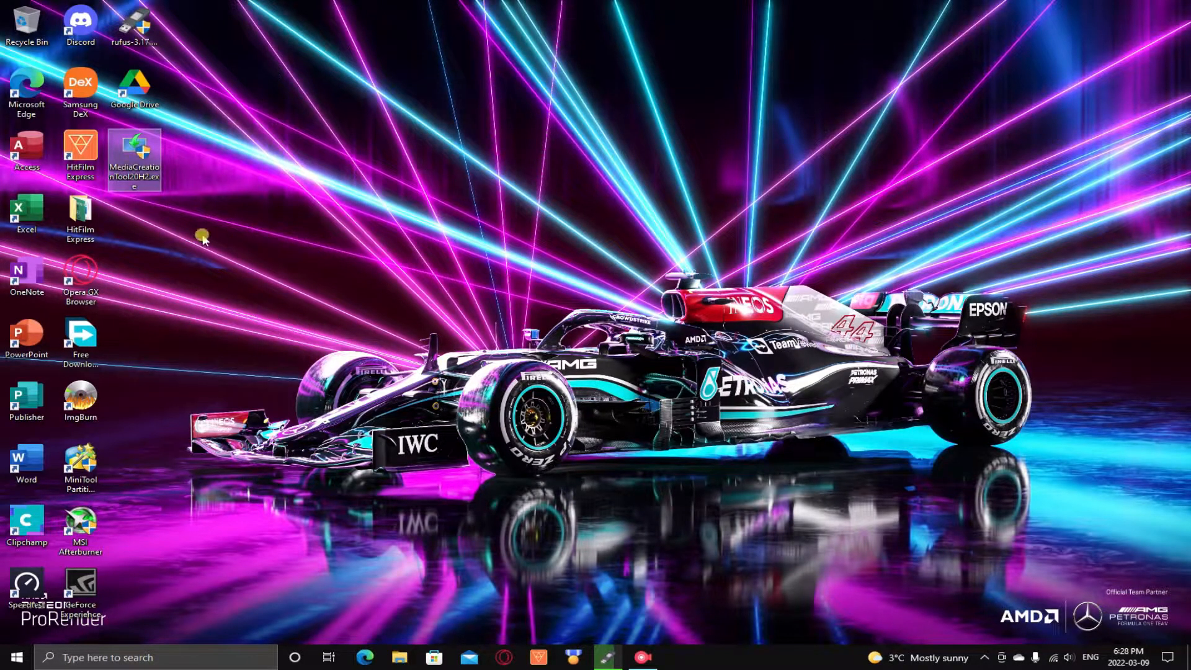
Run the media creation tool from the desktop and accept the Microsoft license terms.
double_click(130, 179)
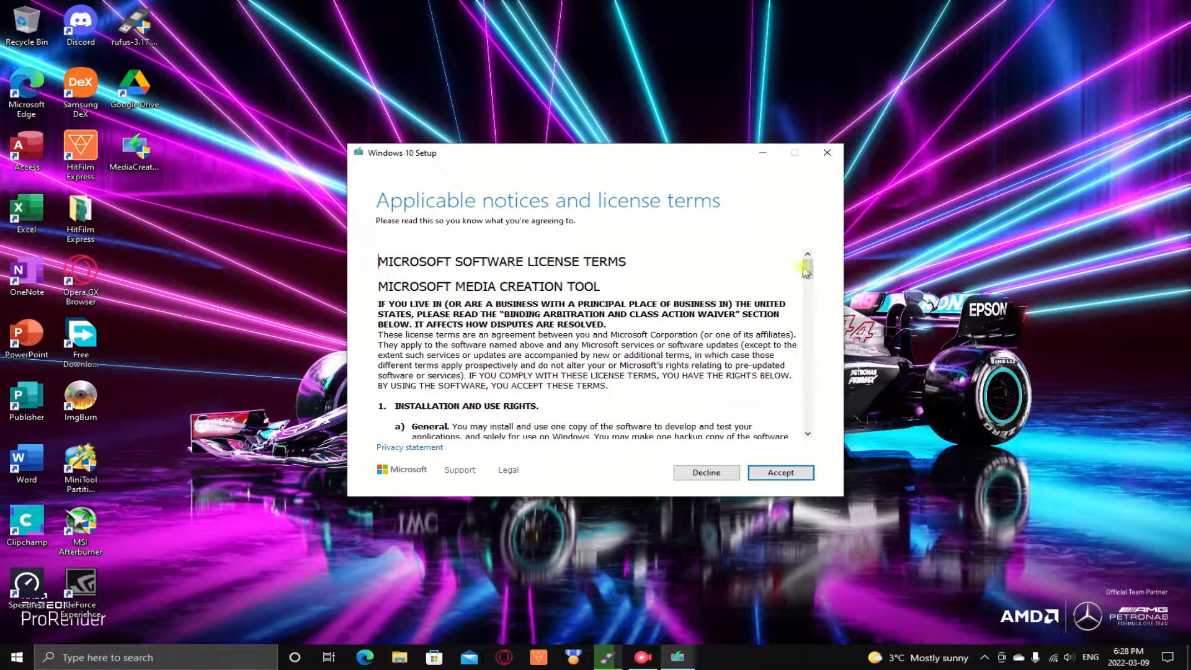
drag(808, 272, 819, 439)
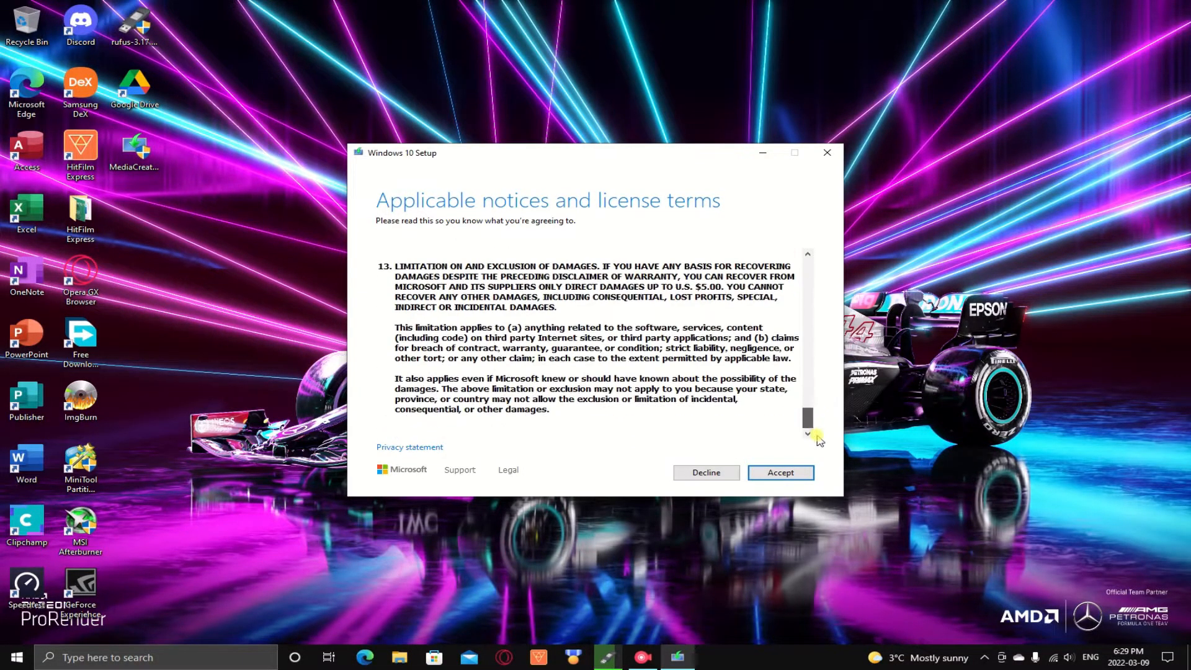
click(804, 474)
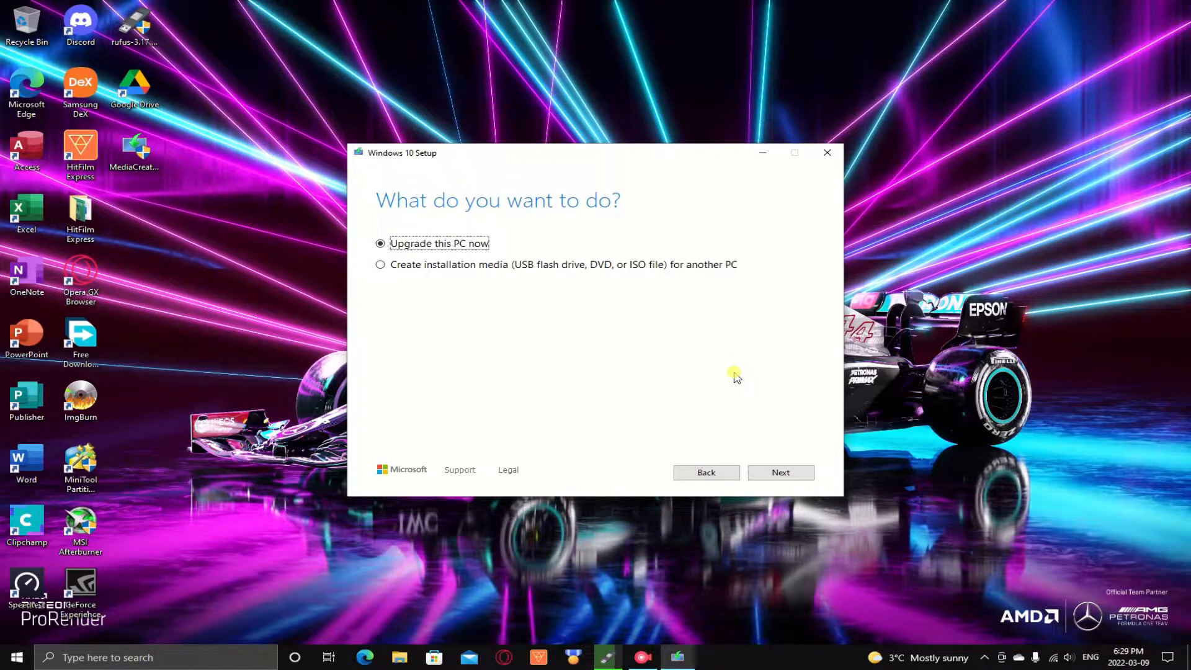
Choose to create installation media for another PC and turn off the recommended options for this PC.
click(379, 267)
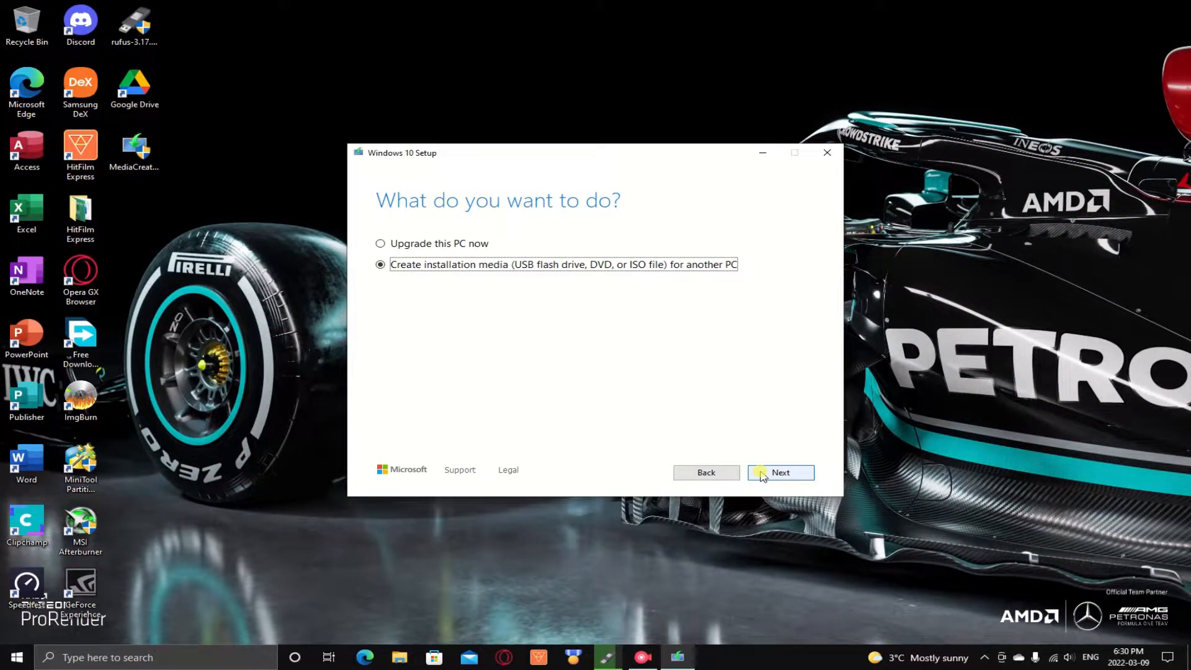
click(762, 473)
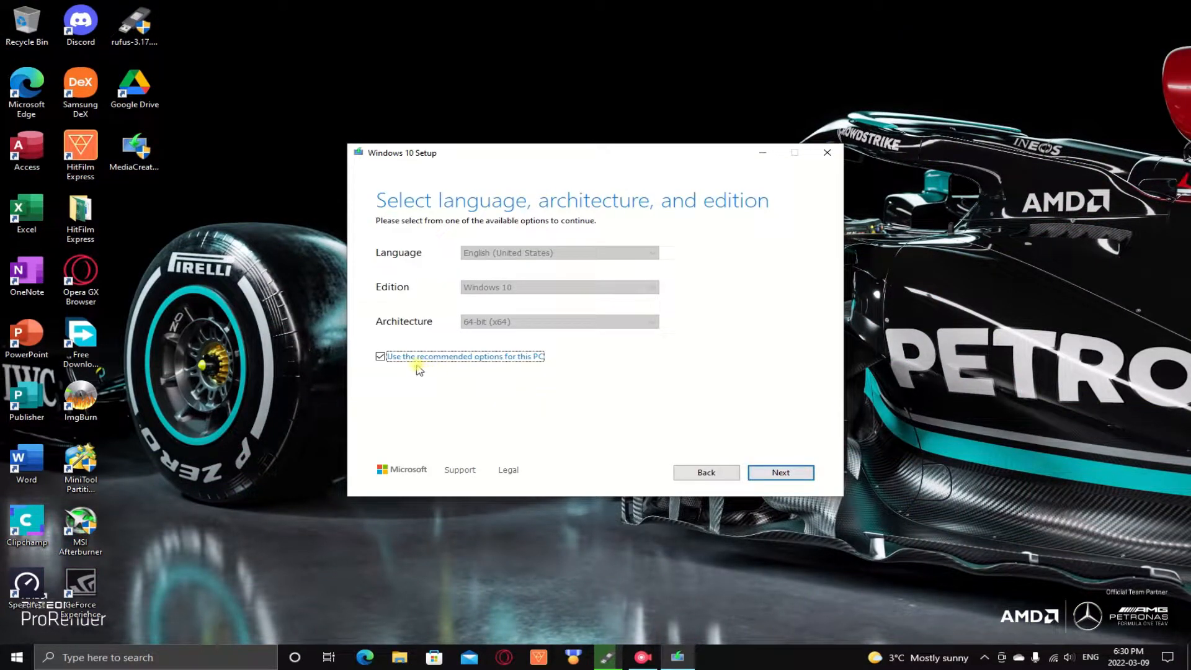
click(380, 356)
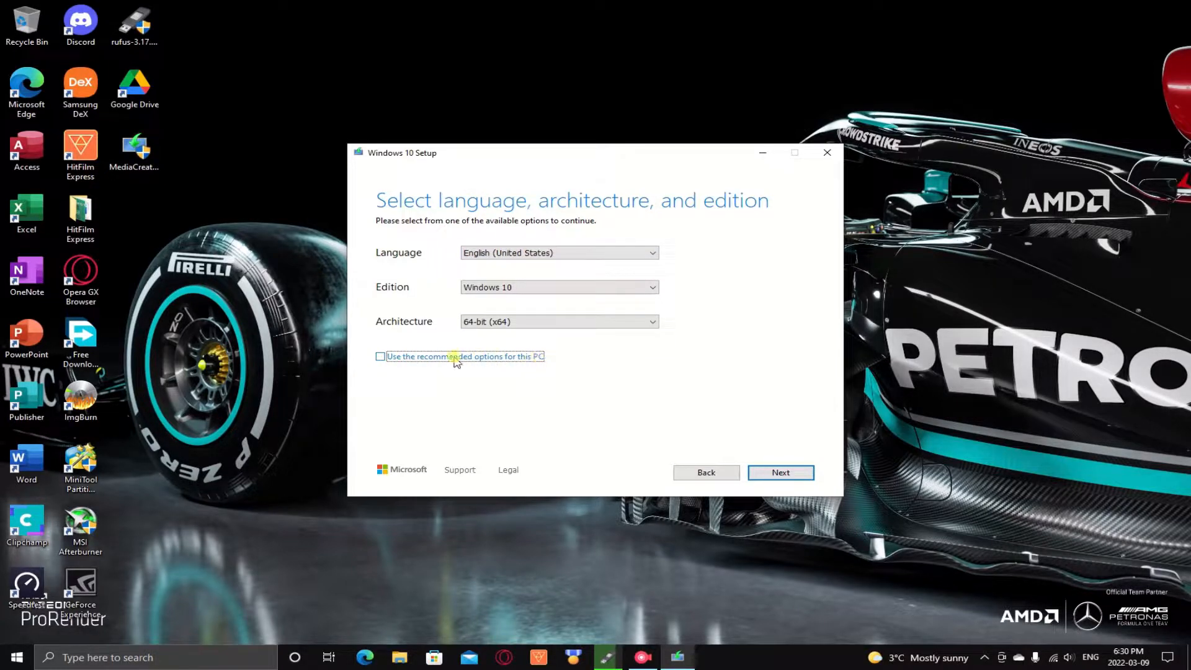
click(380, 358)
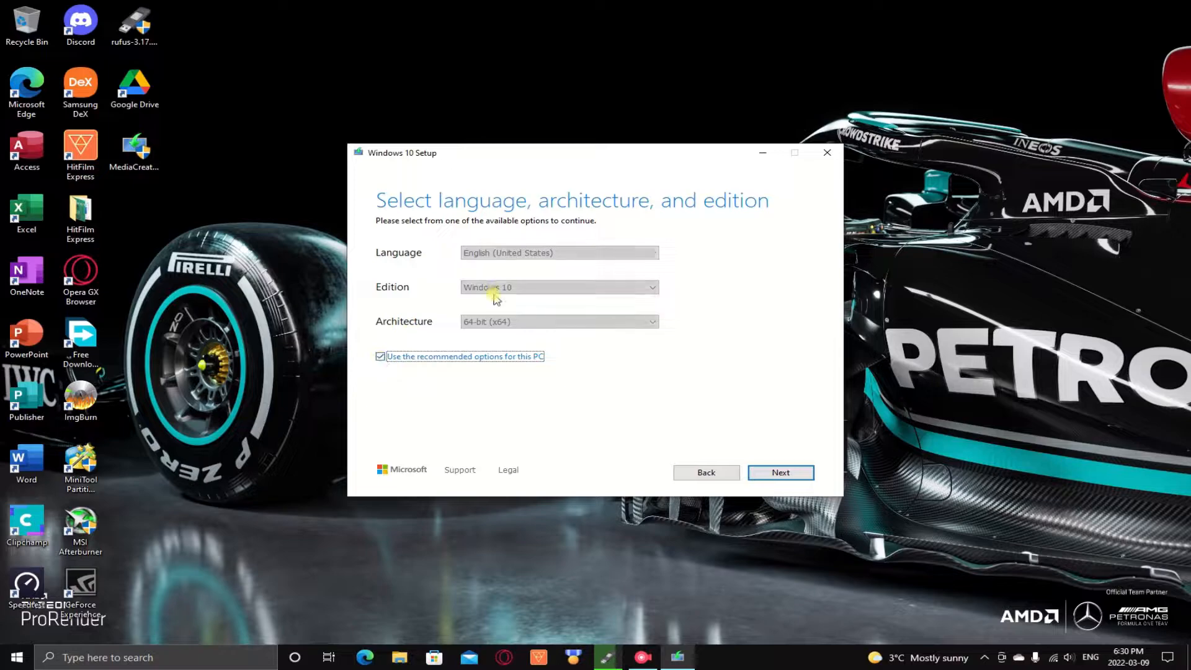
click(458, 358)
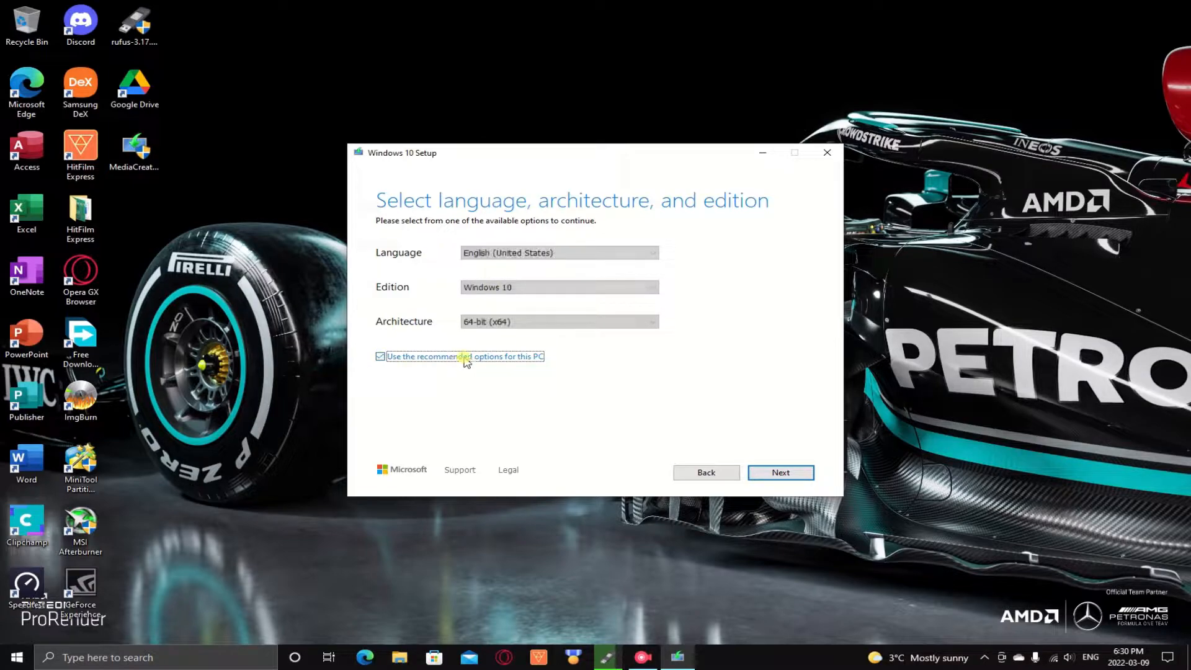
Set the architecture of the installation media to Both.
click(521, 324)
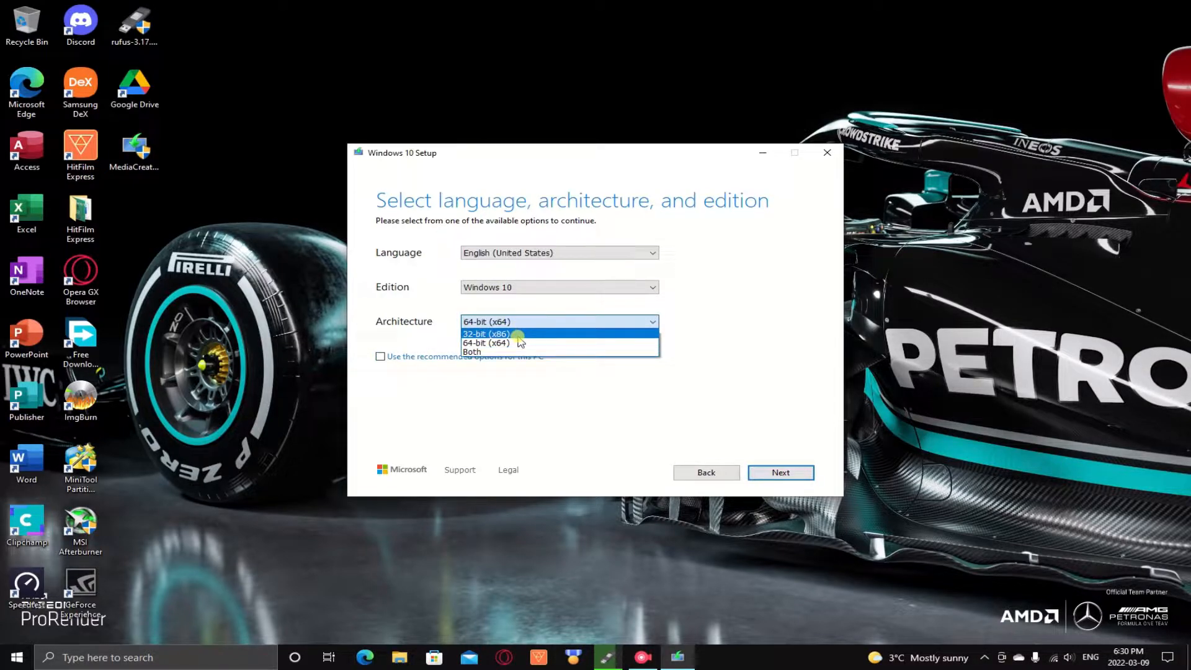
click(518, 335)
click(530, 323)
click(521, 352)
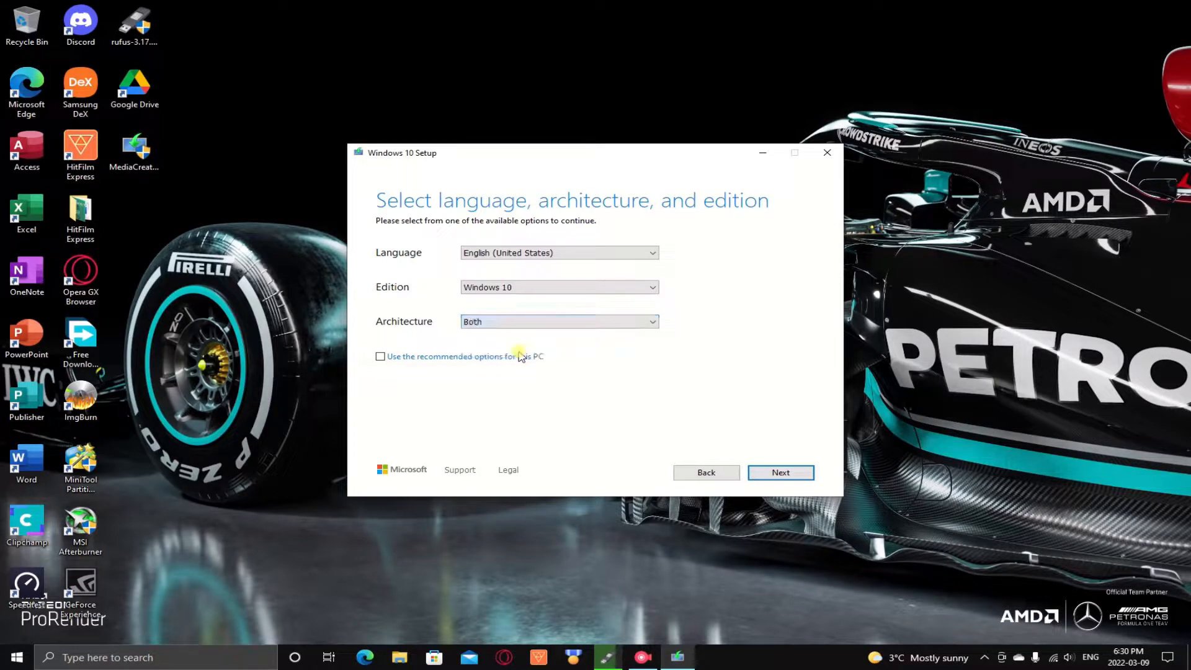
Look through the available editions and languages for the installation media without changing them.
click(563, 289)
click(590, 256)
click(593, 256)
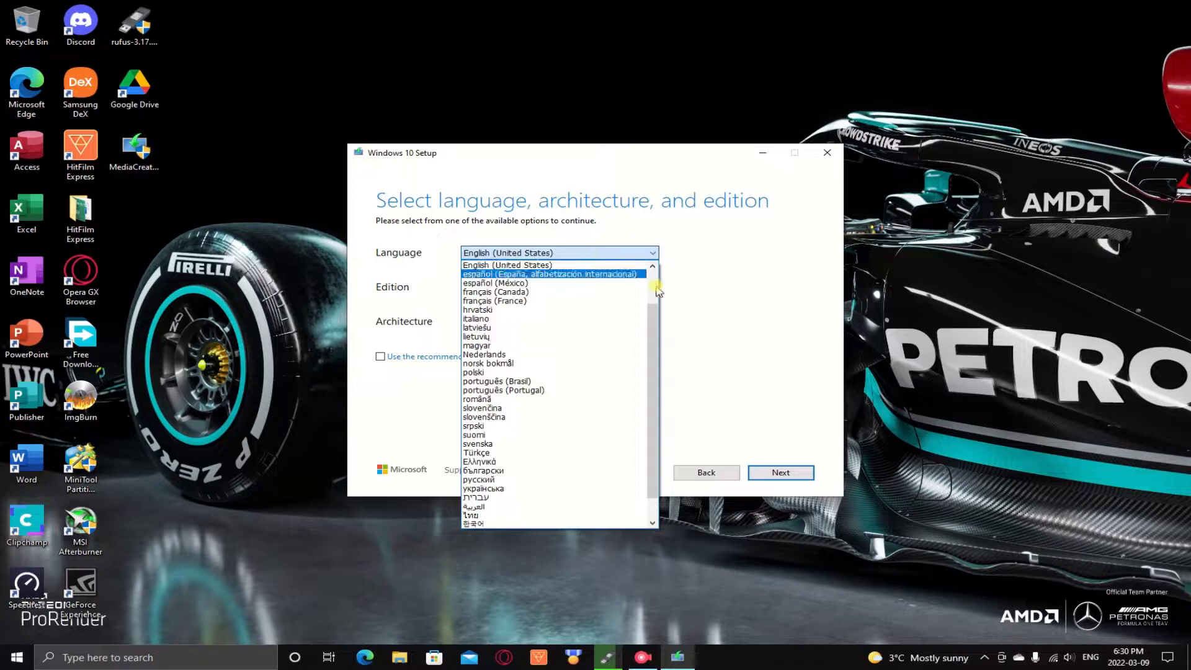
drag(651, 314, 664, 363)
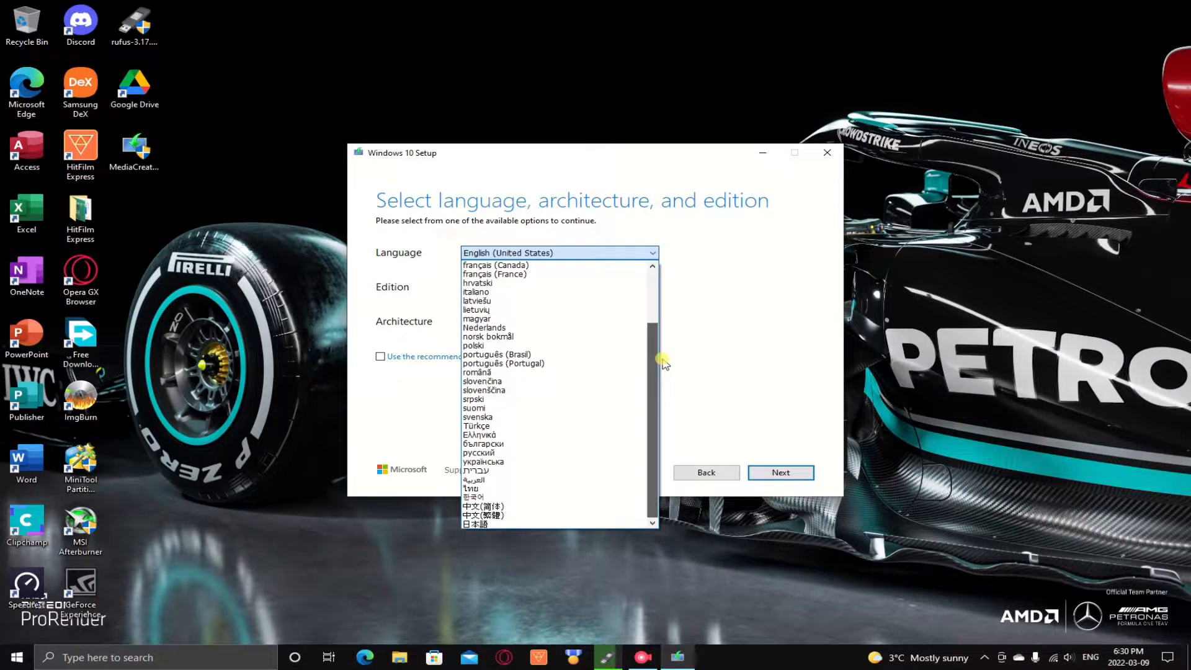
click(723, 319)
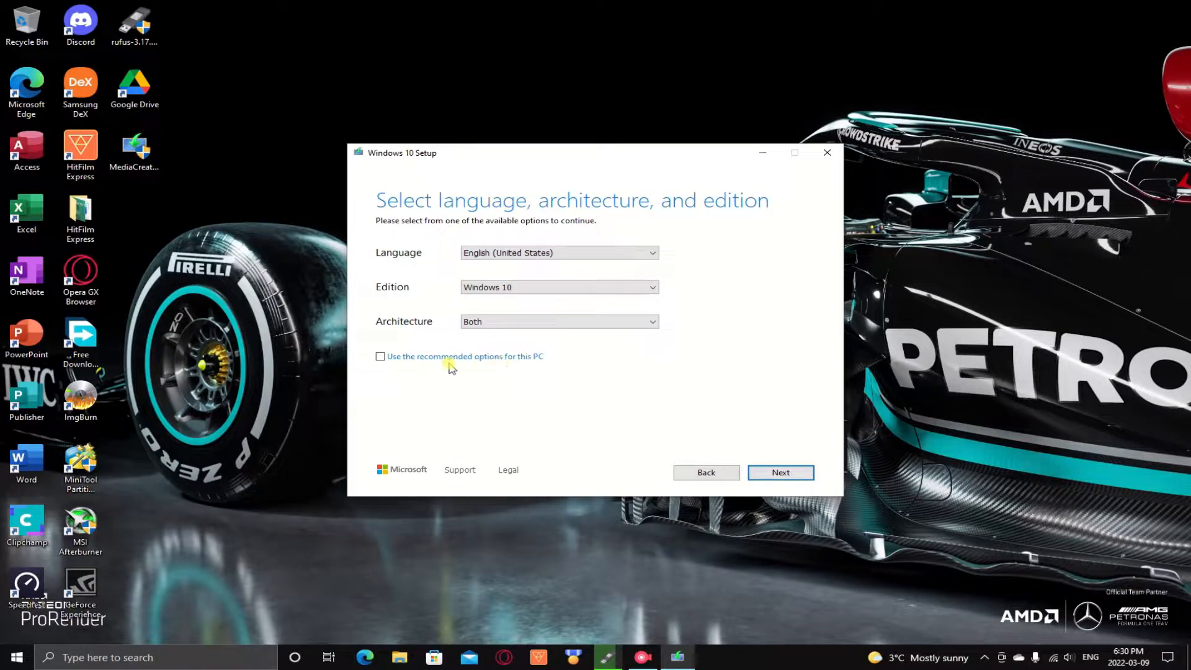
Turn the recommended options for this PC back on and choose an ISO file as the installation media.
click(380, 357)
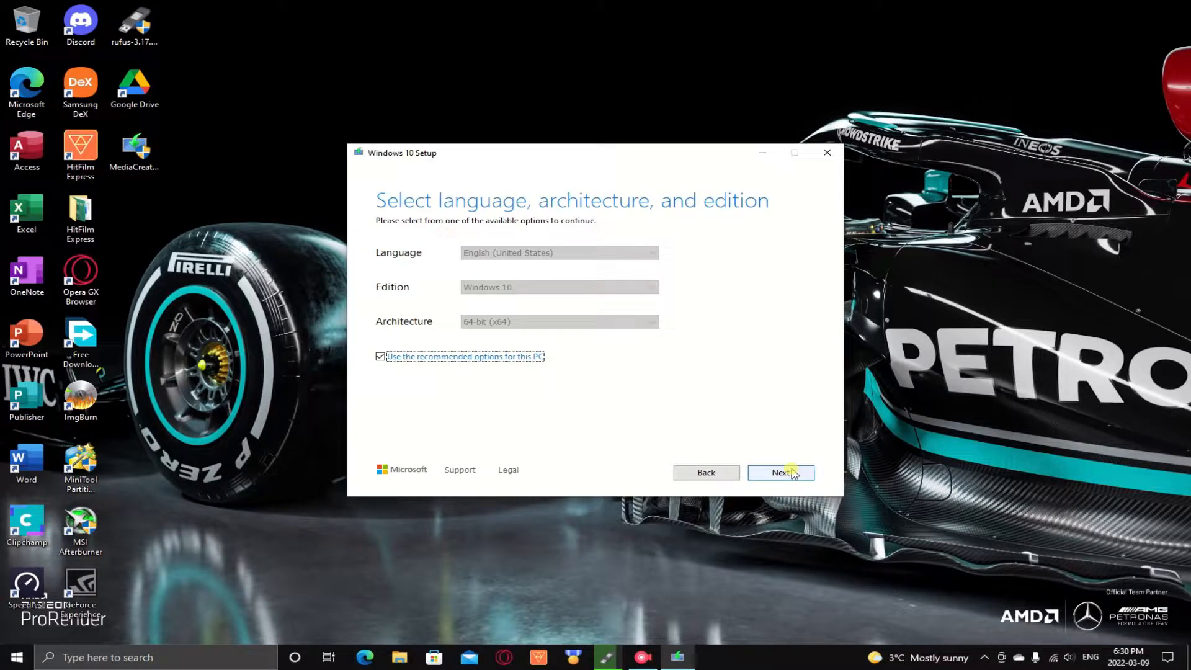
click(792, 473)
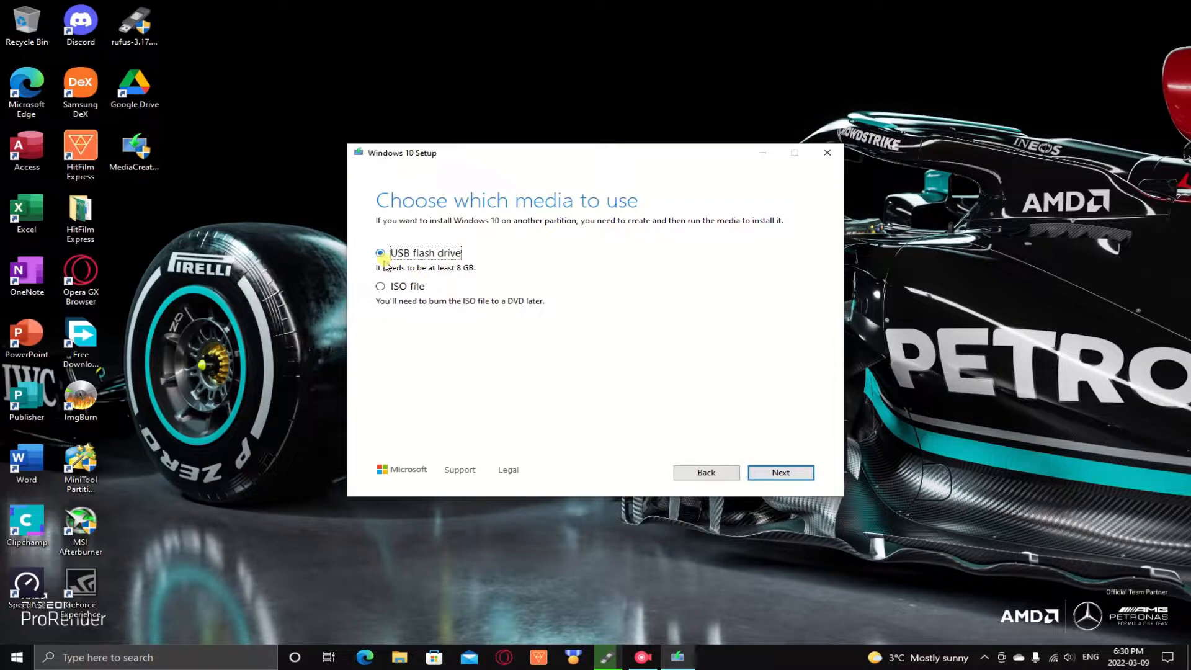
click(382, 286)
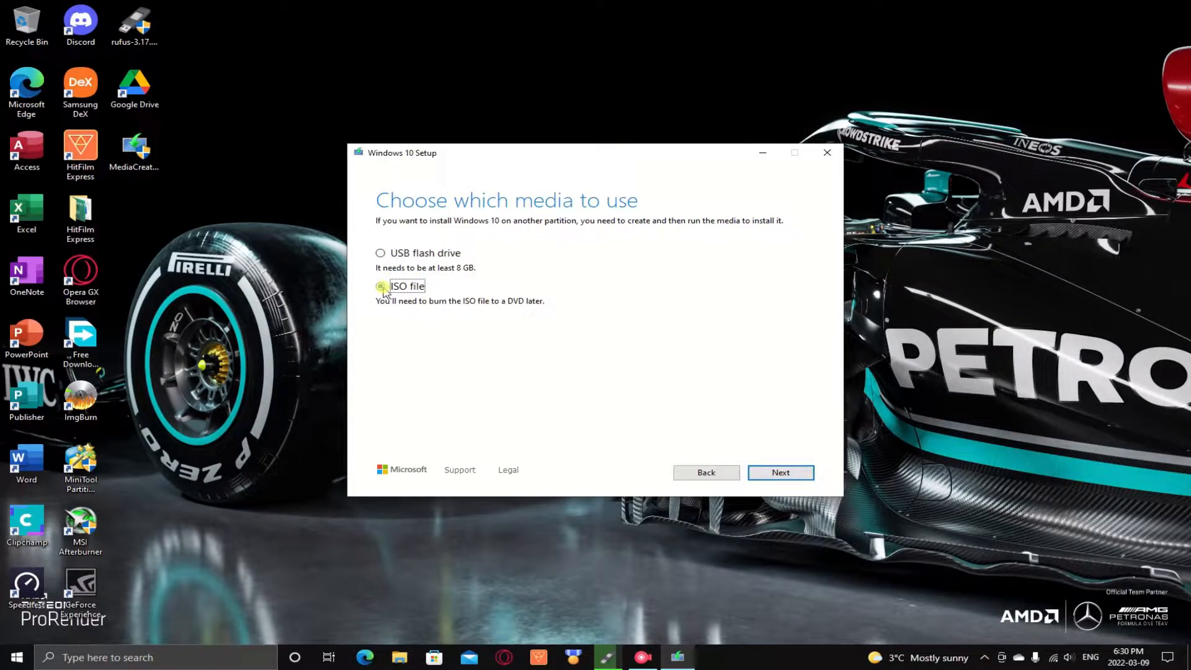
Save the installation image as Windows.iso on the desktop and finish the media creation setup.
click(783, 478)
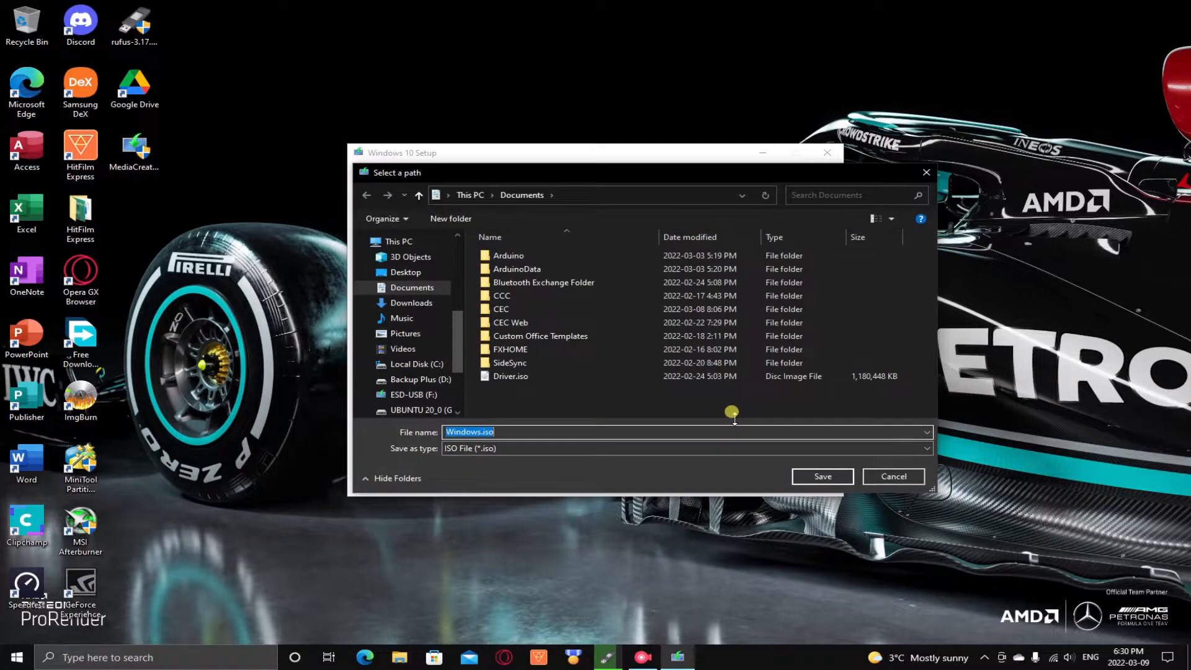
click(402, 272)
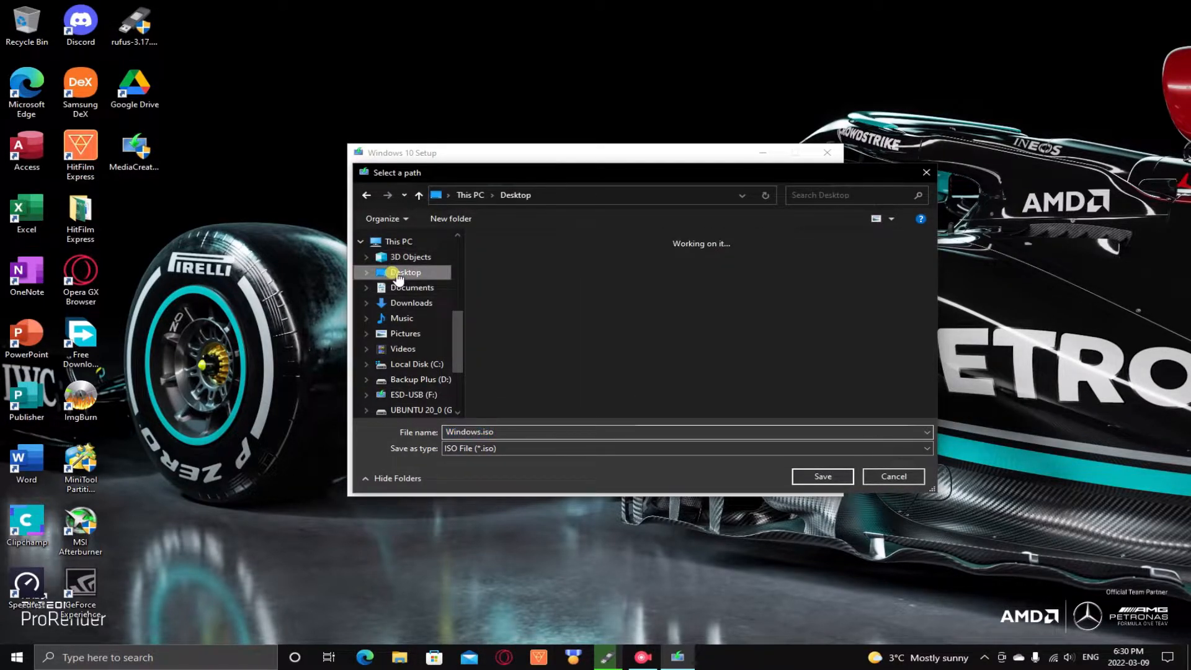
click(824, 476)
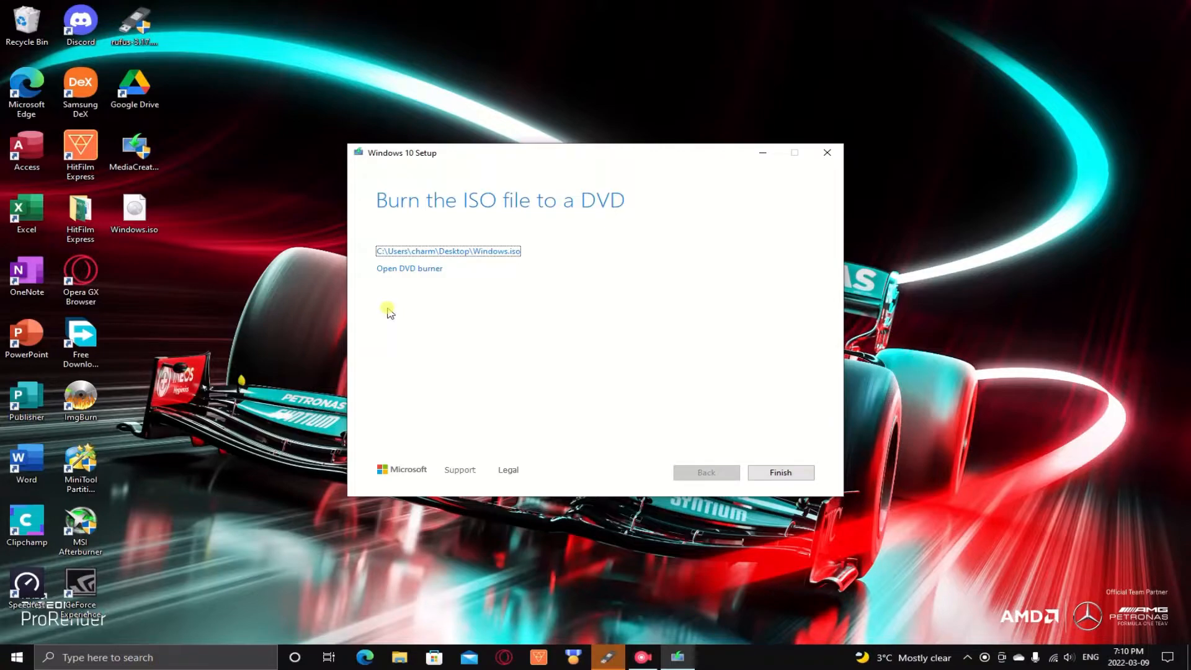
click(782, 473)
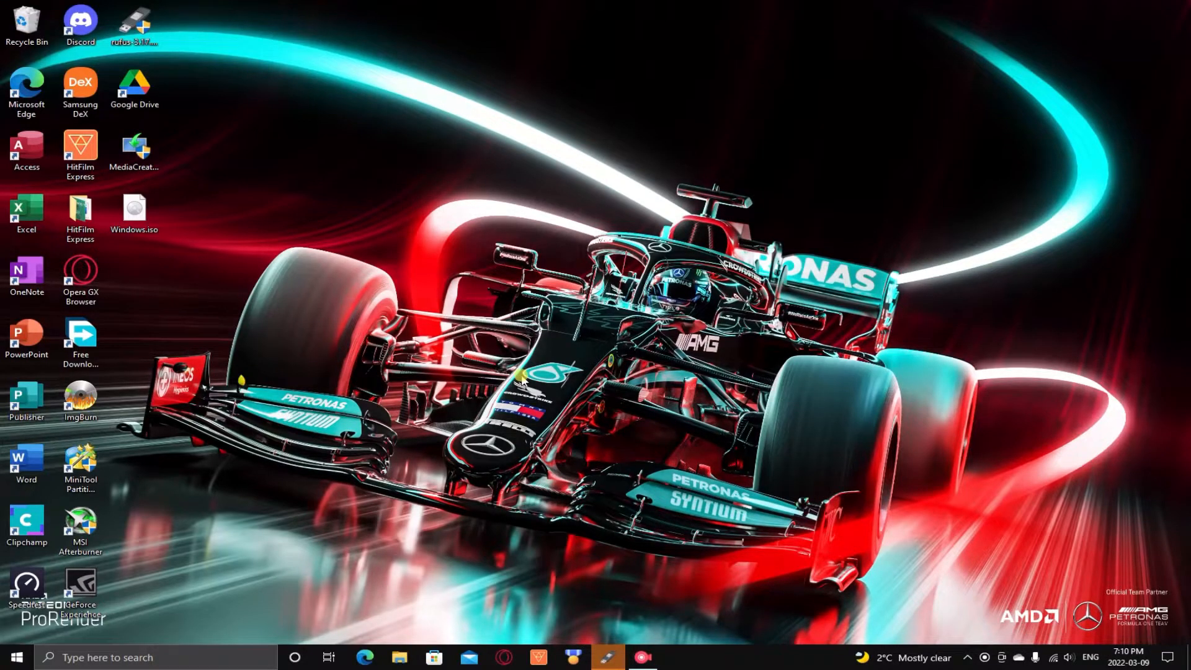
click(142, 221)
drag(192, 180, 101, 257)
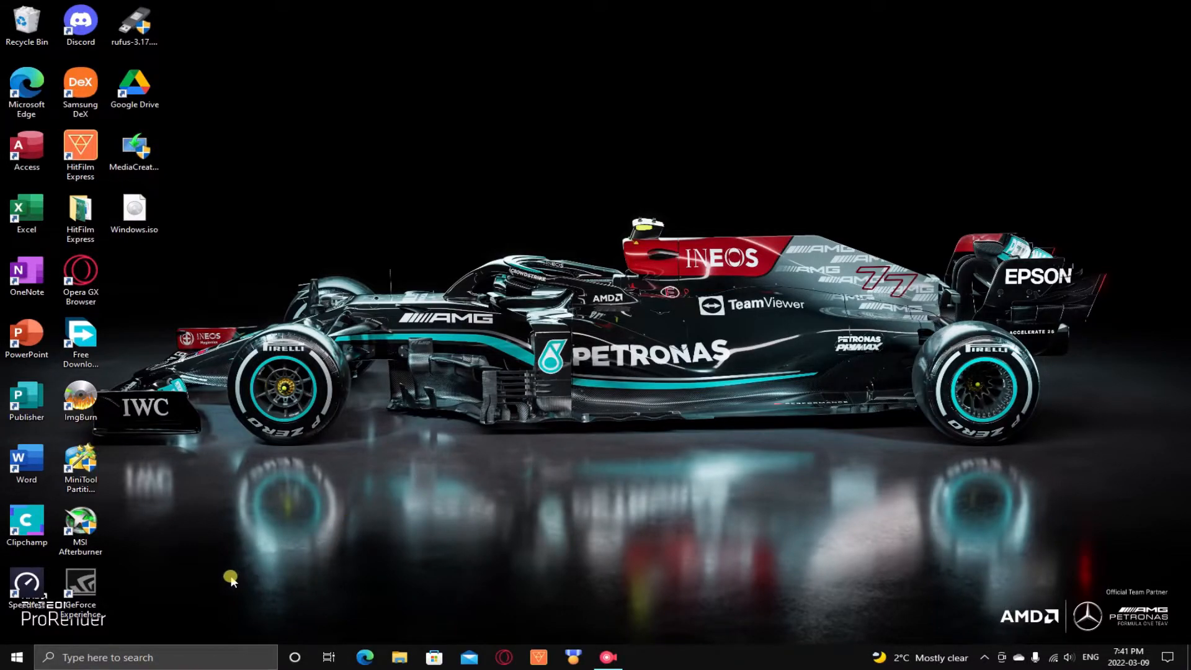
Search Windows for "create" and open the tool to create and format hard disk partitions.
click(76, 652)
text(c)
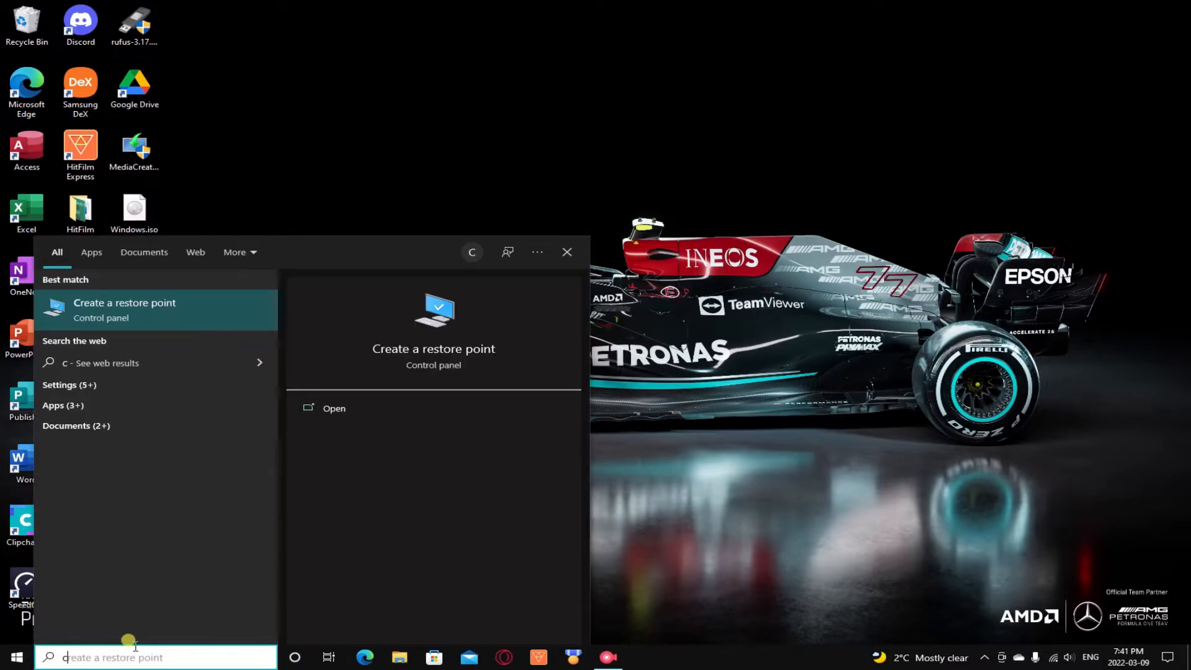
text(rea)
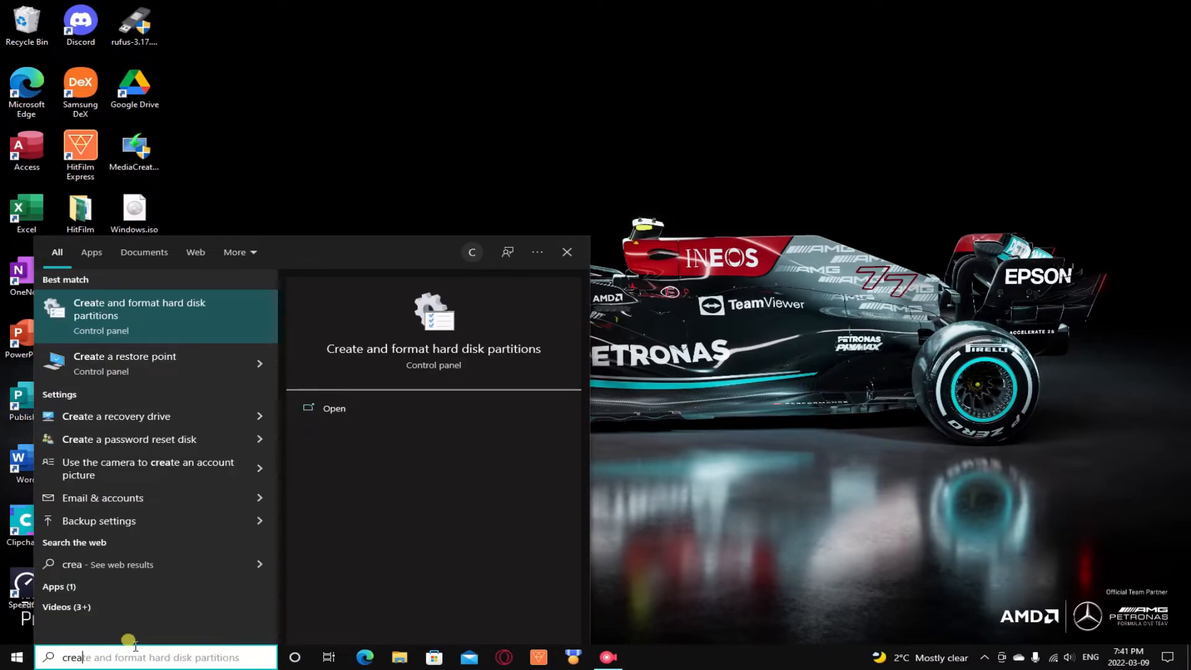
text(te)
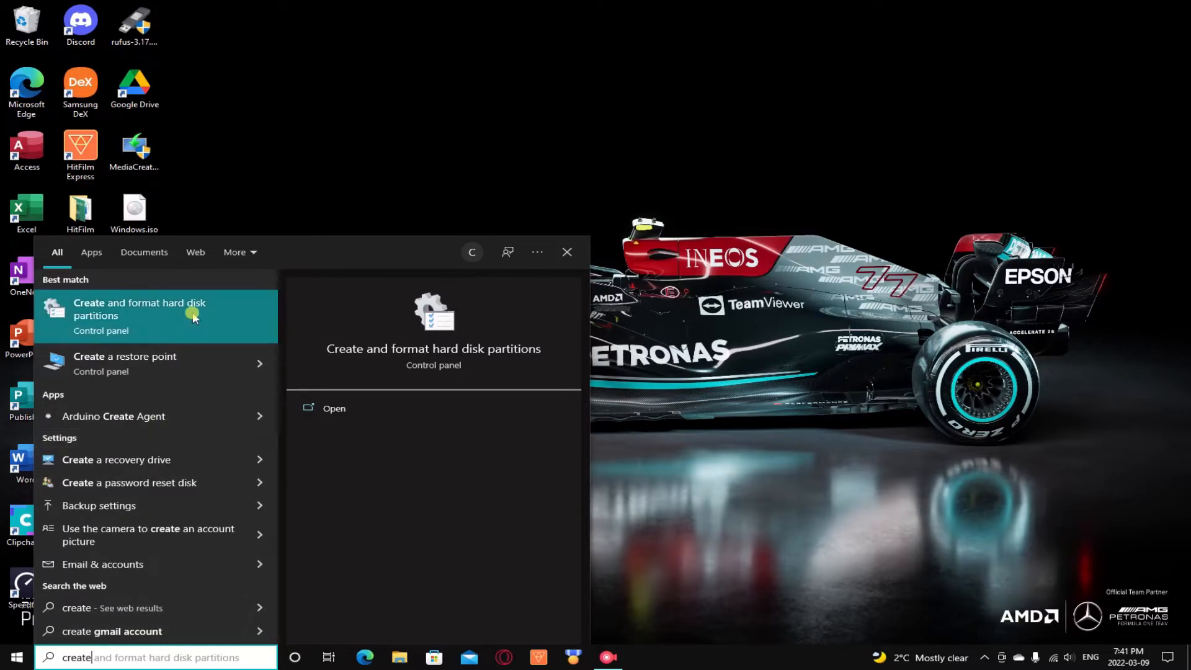
click(193, 316)
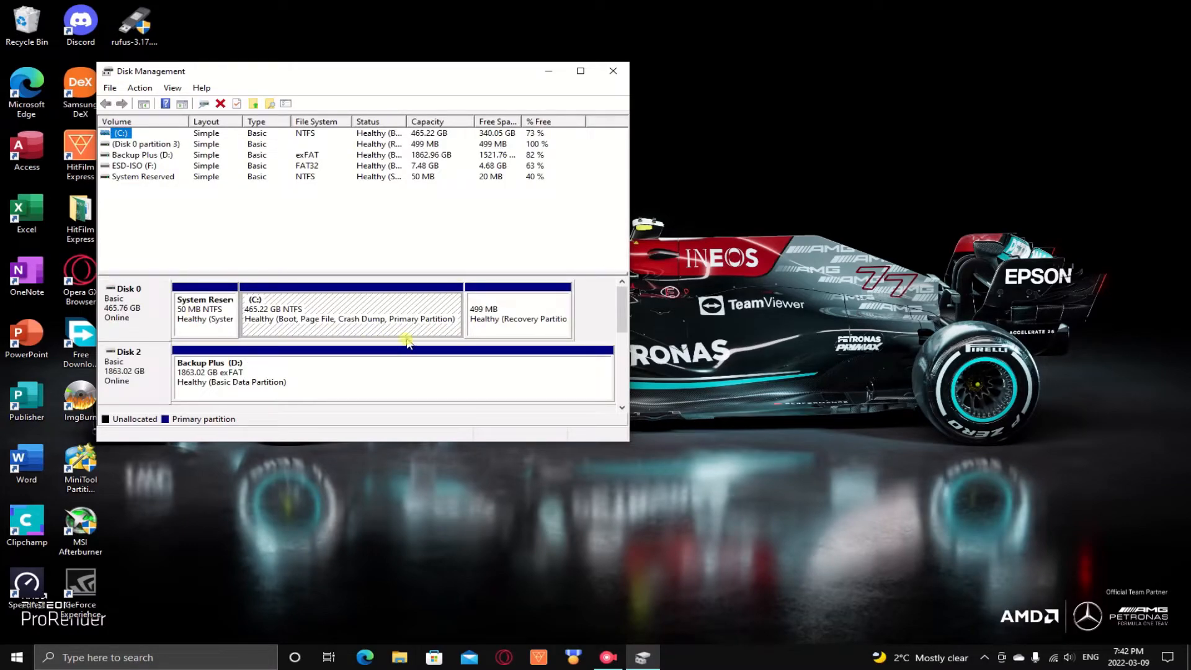
Quick-format the removable ESD-ISO (F:) volume on Disk 3 as FAT32 with the volume label Windows 10.
drag(622, 316, 619, 327)
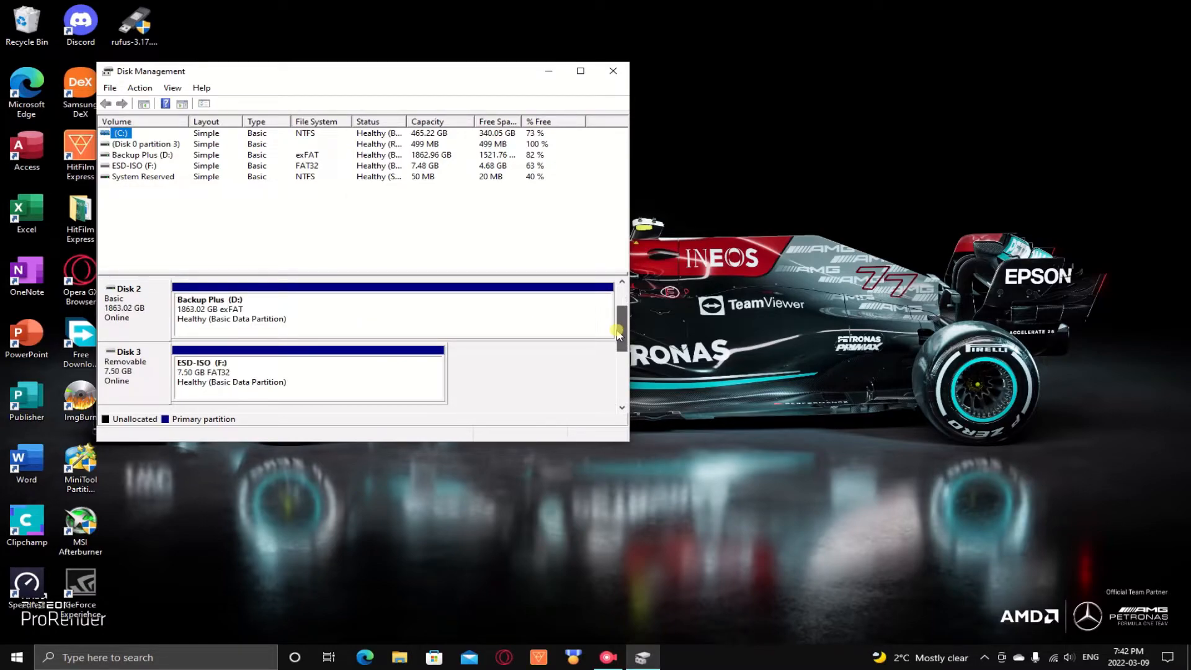
click(308, 392)
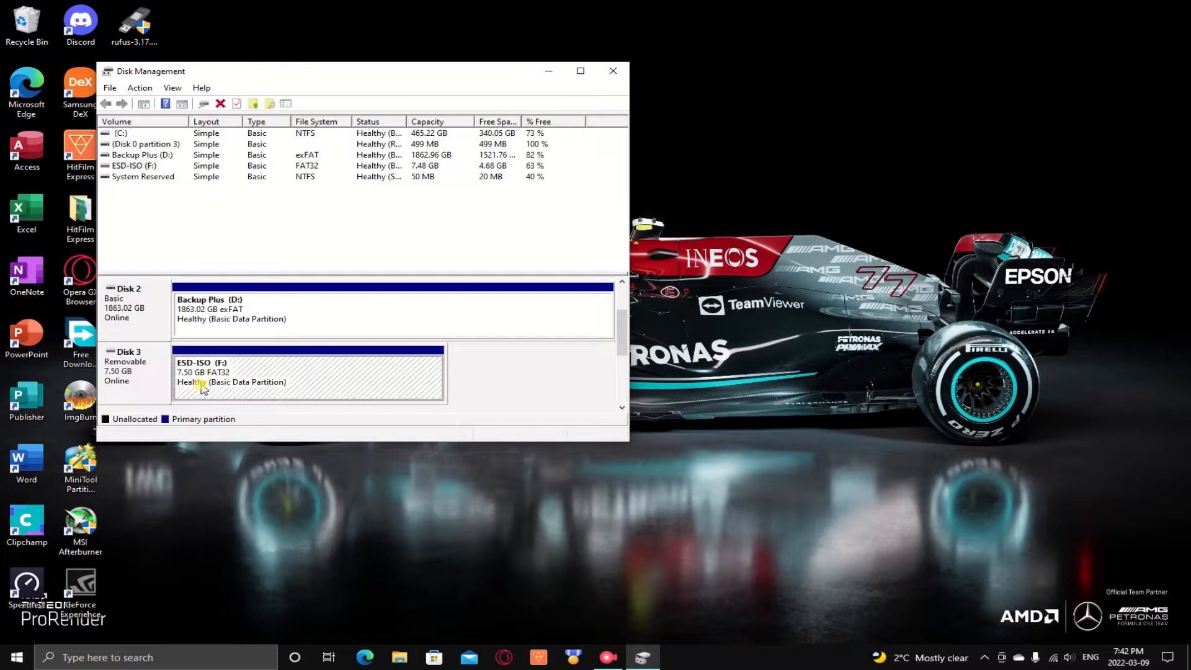
click(143, 360)
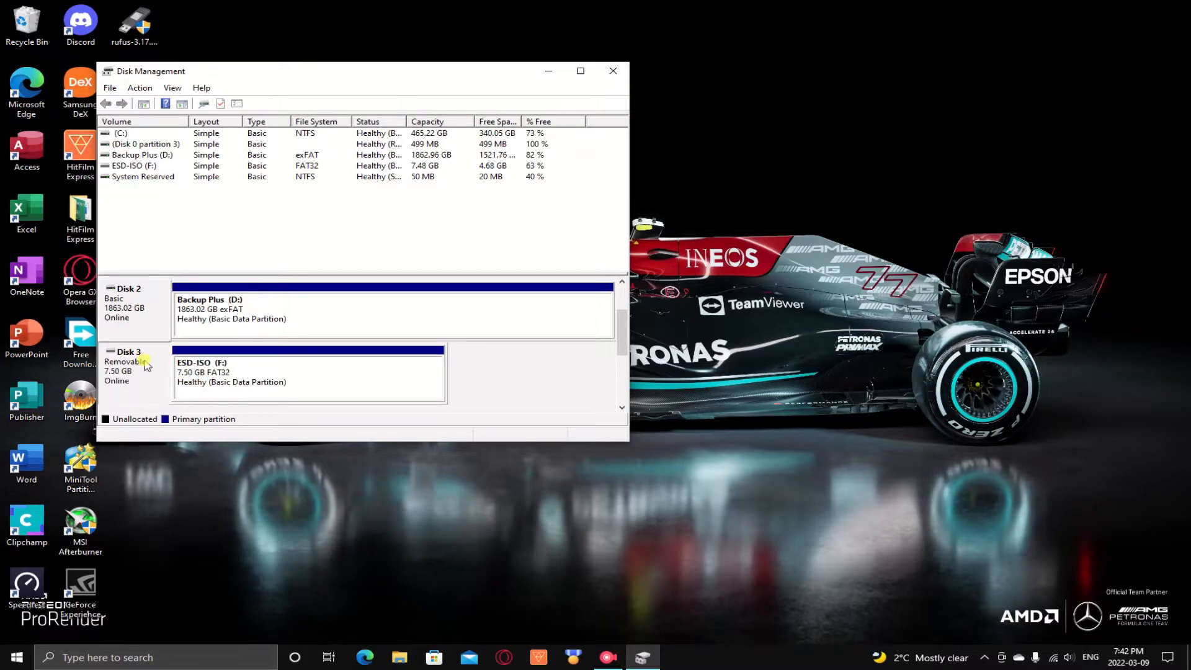
right_click(144, 361)
click(411, 369)
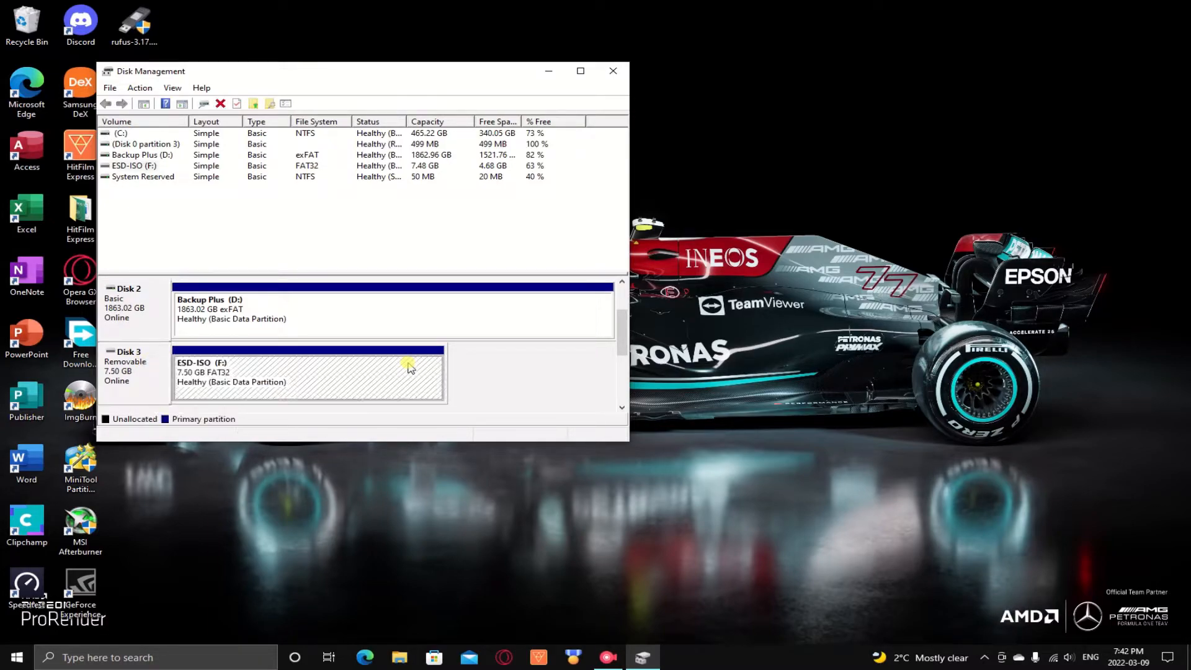
right_click(408, 366)
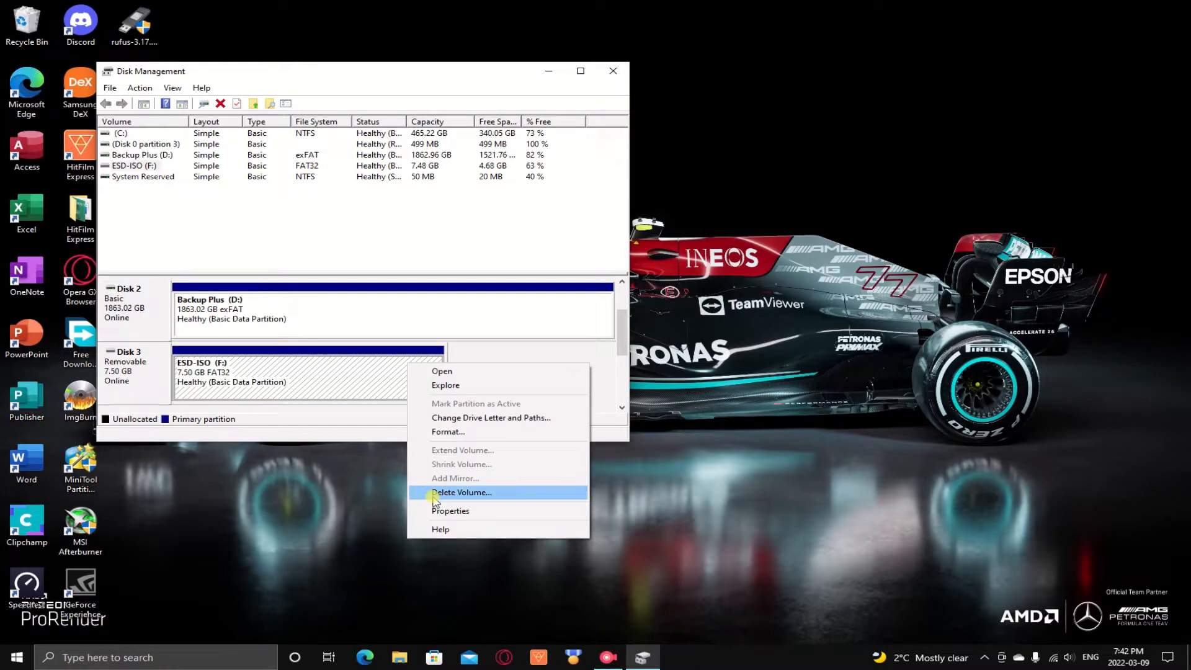
click(466, 432)
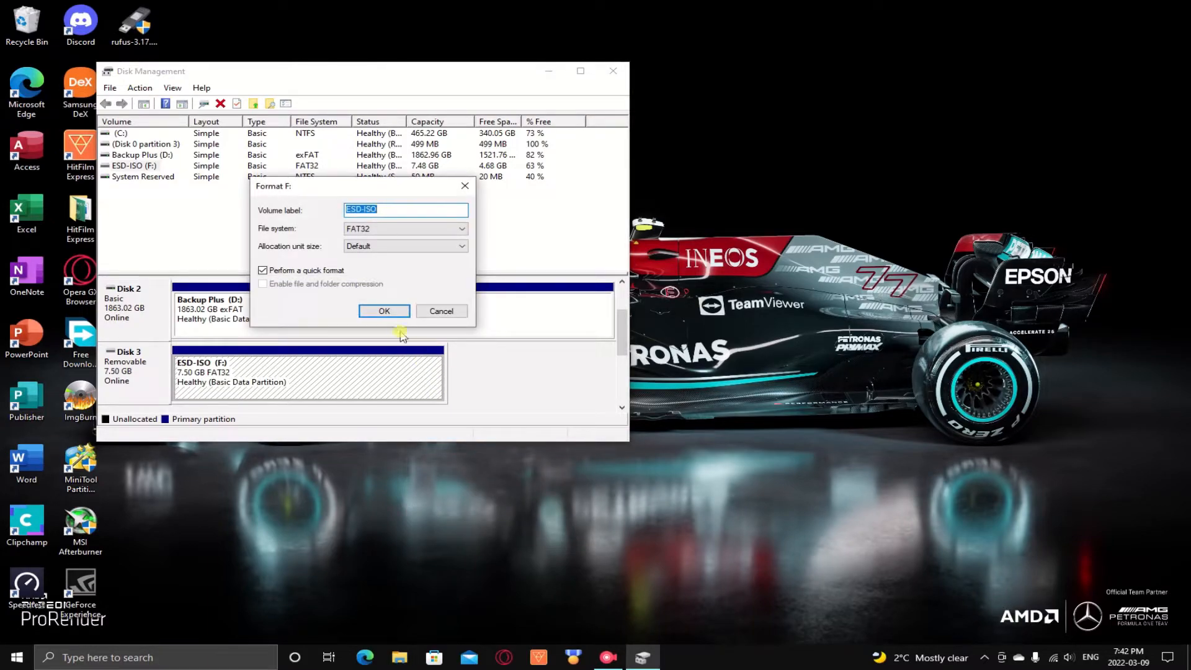
text(Windows 10)
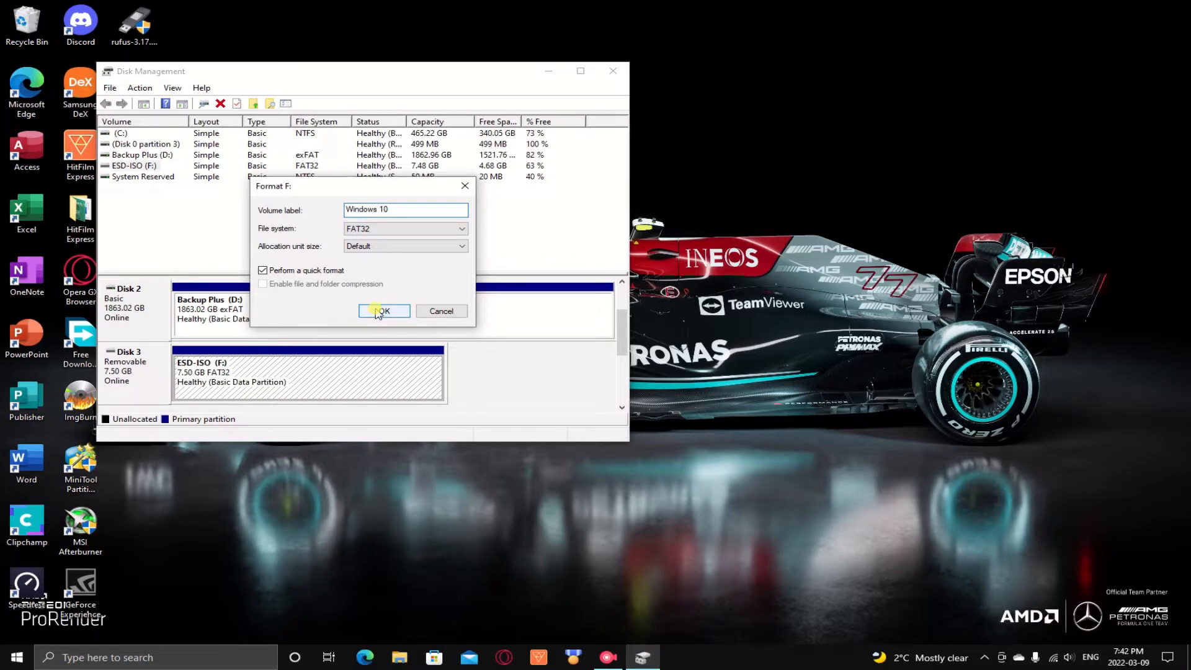
click(381, 311)
click(648, 377)
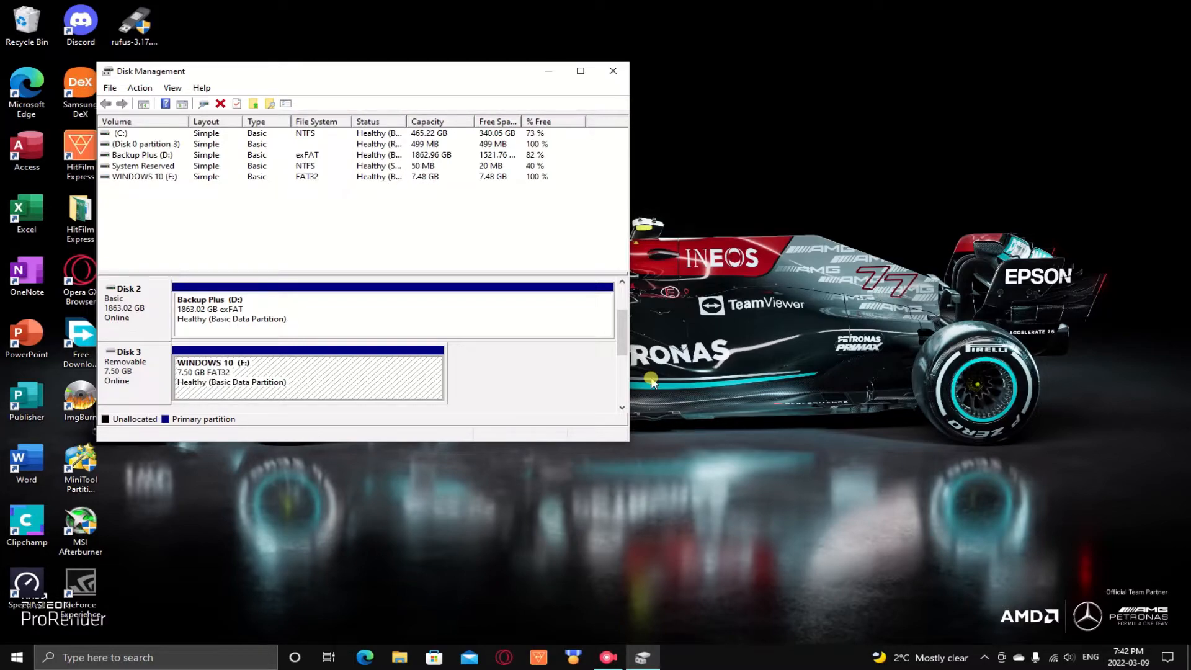
Check the formatted volume on Disk 3 and close Disk Management.
click(489, 376)
click(207, 357)
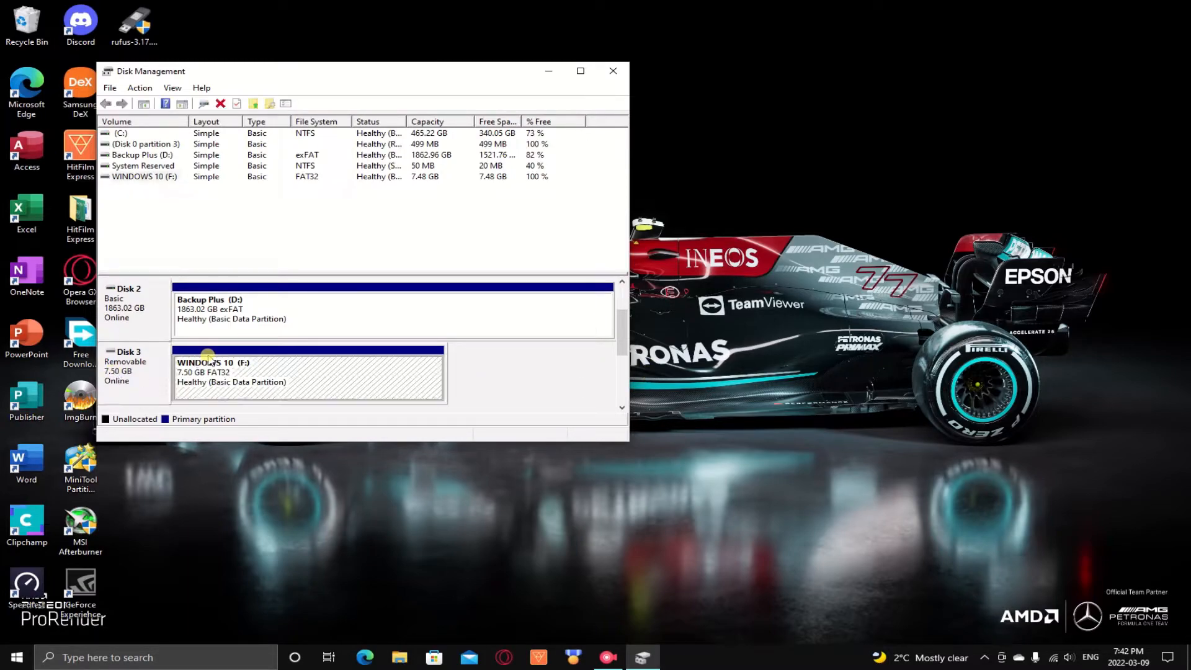
click(616, 72)
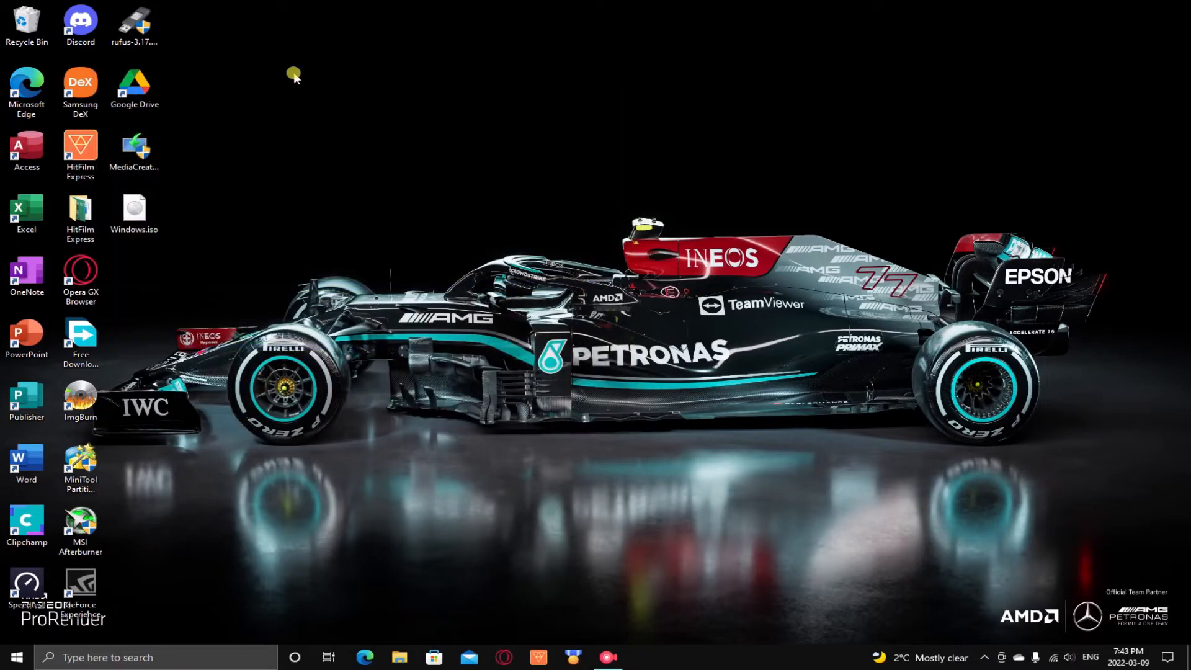
Run Rufus from the desktop and select WINDOWS 10 (F:) as the device.
click(146, 36)
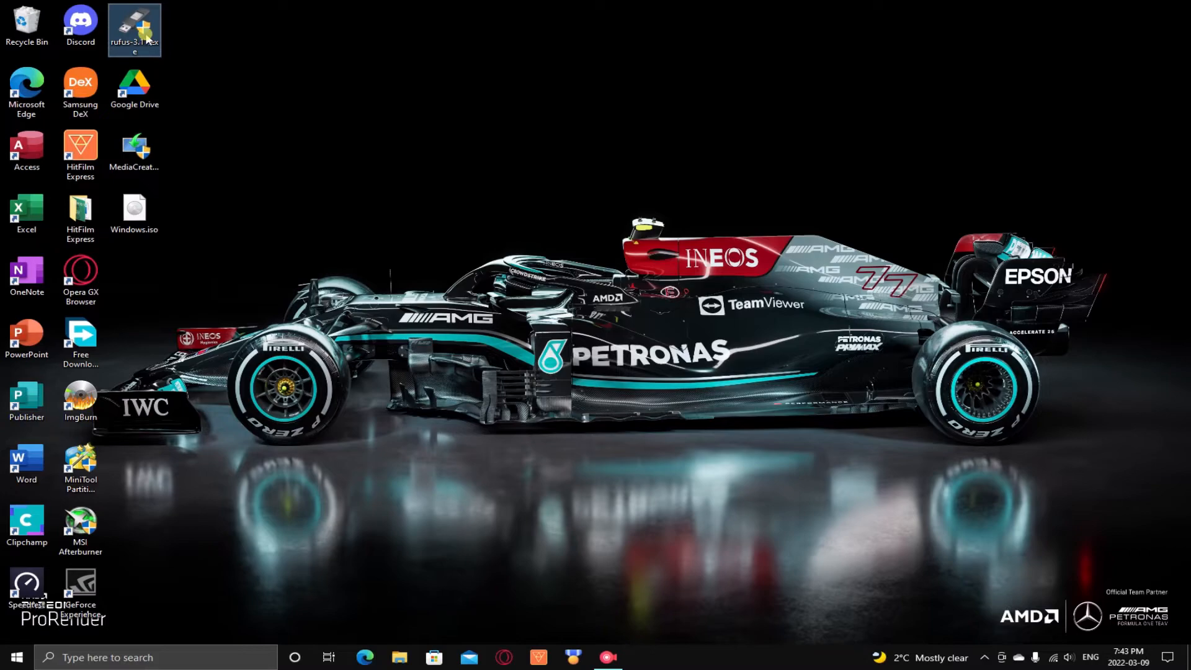
double_click(146, 36)
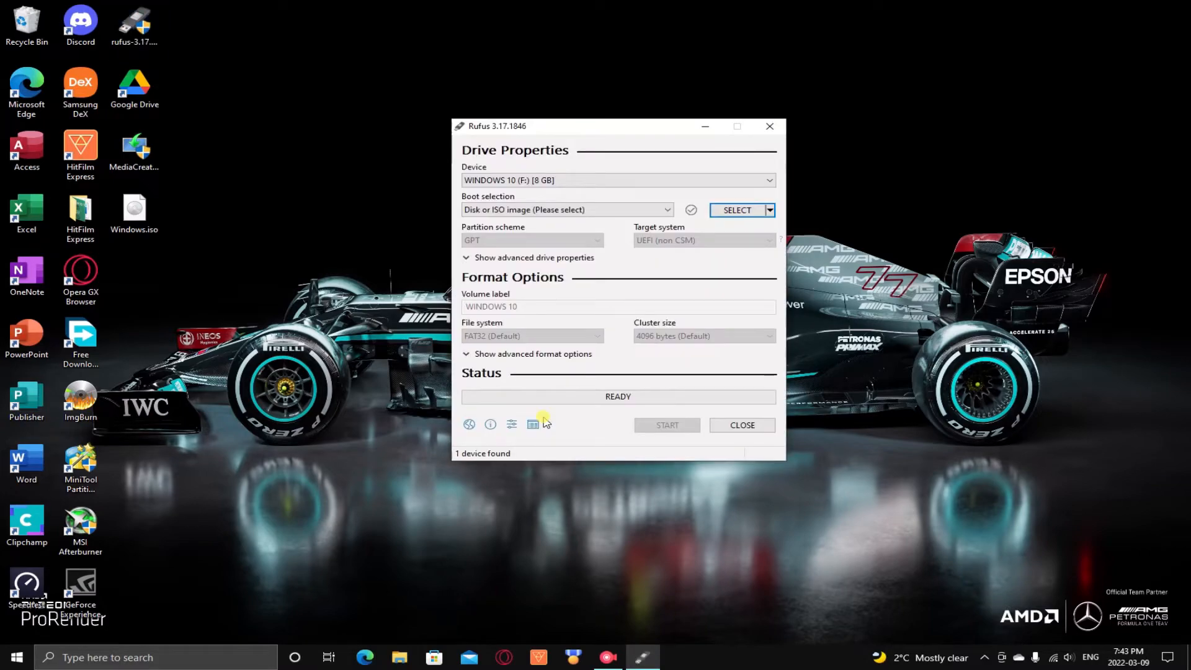
click(568, 184)
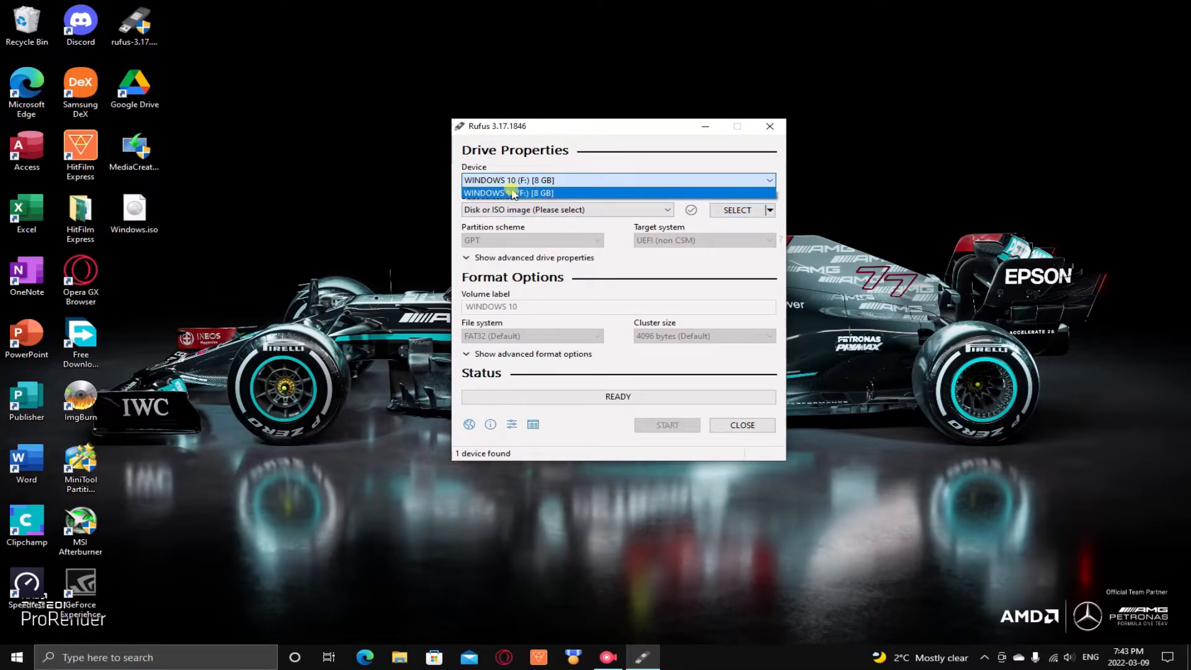
click(561, 194)
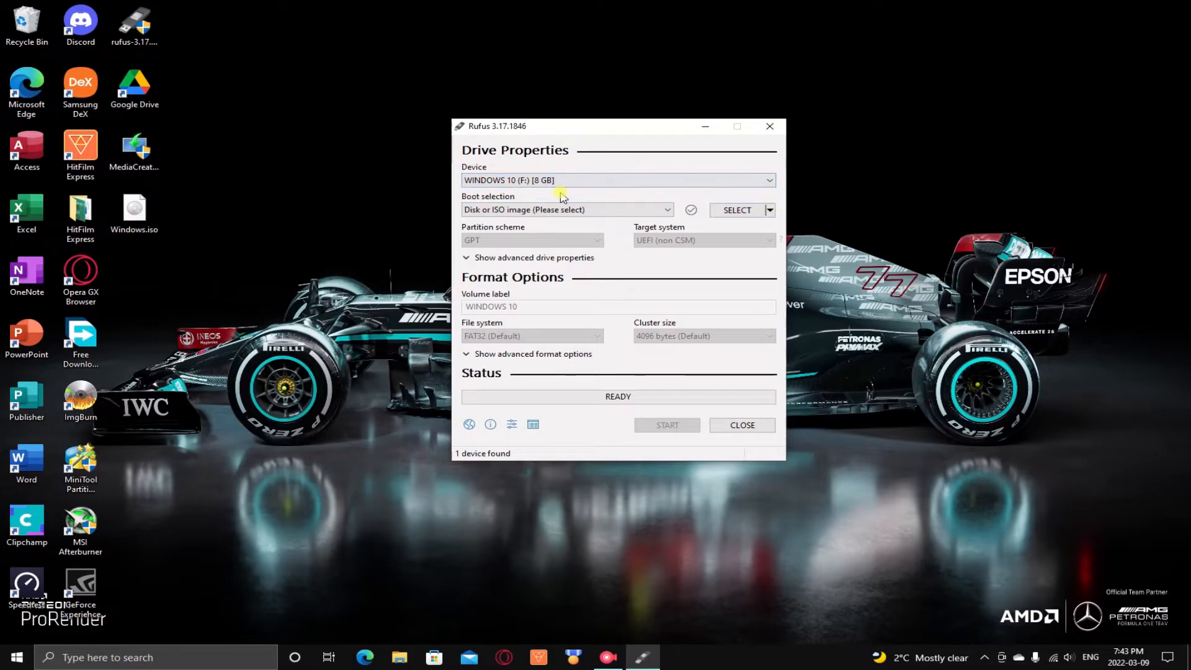
Load Windows.iso from the desktop as the boot image and set the volume label to Windows 10.
click(725, 212)
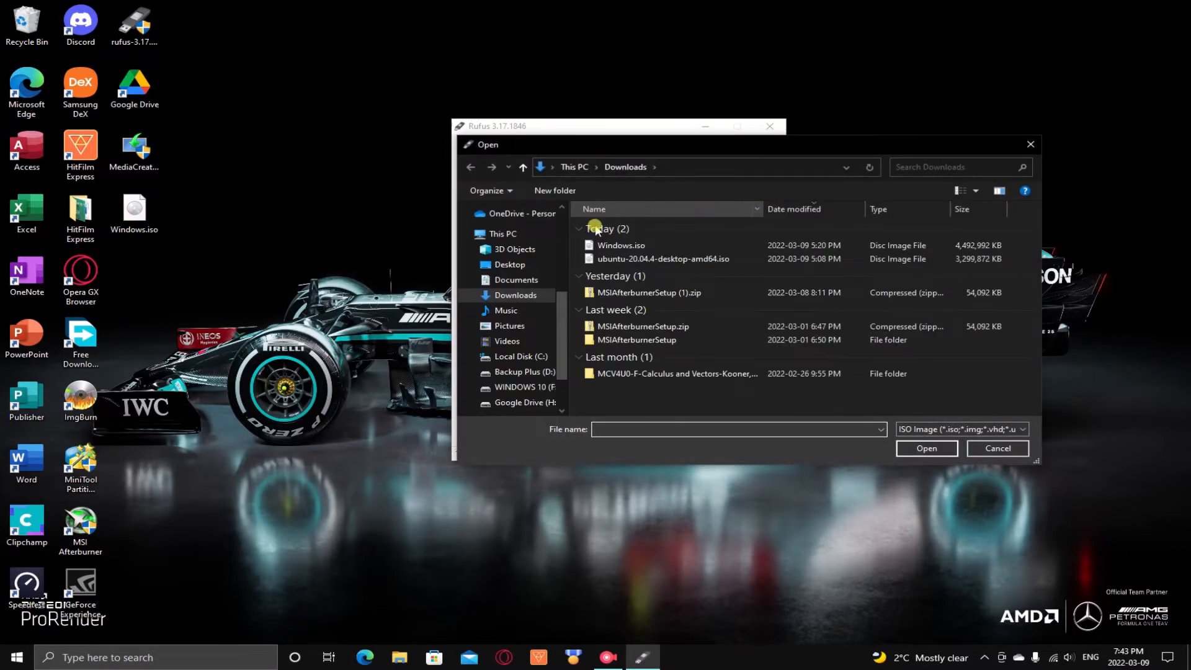
click(532, 264)
click(694, 243)
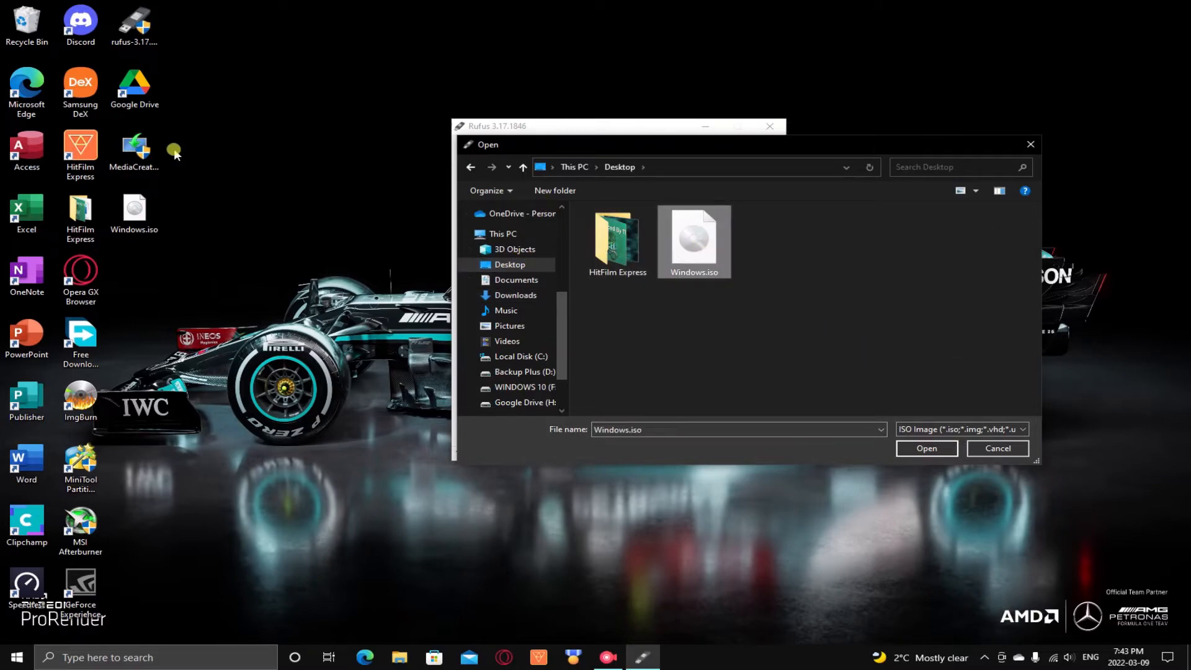
click(134, 214)
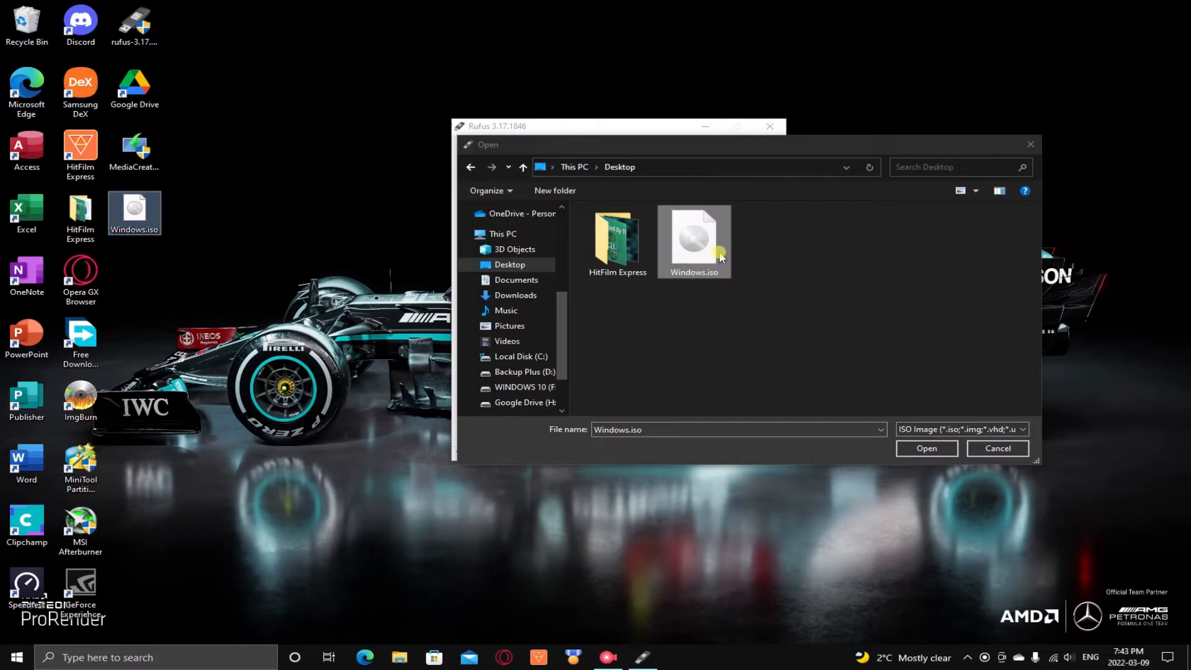
click(695, 248)
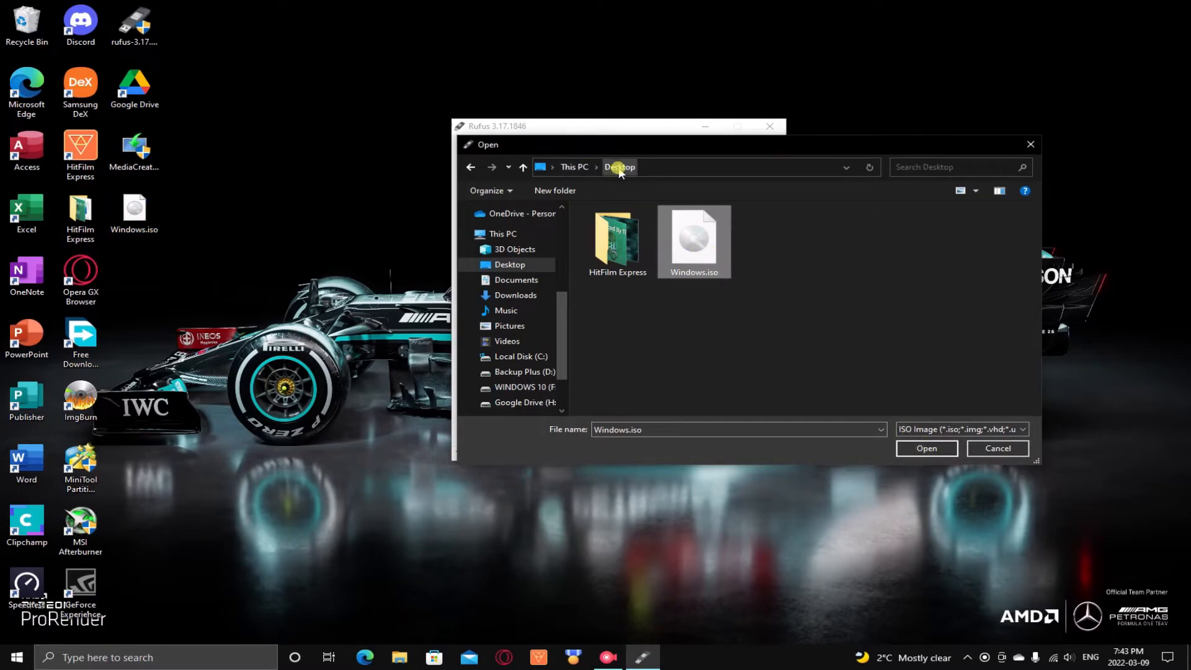
click(938, 450)
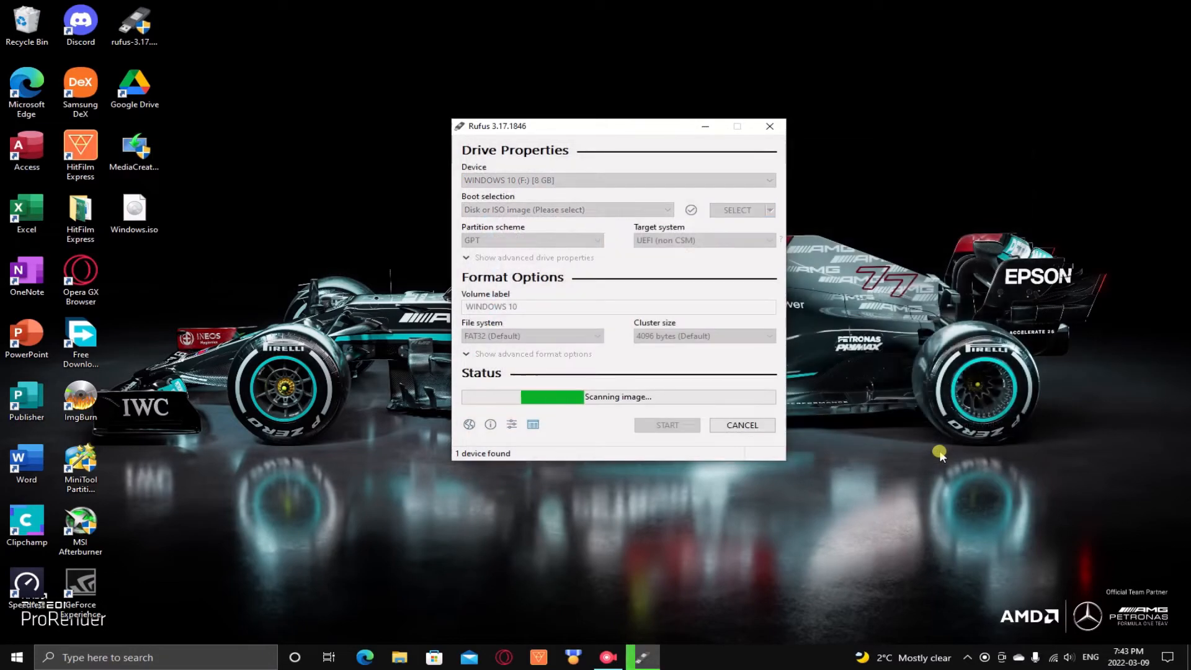
drag(599, 334, 412, 340)
text(Windows 10)
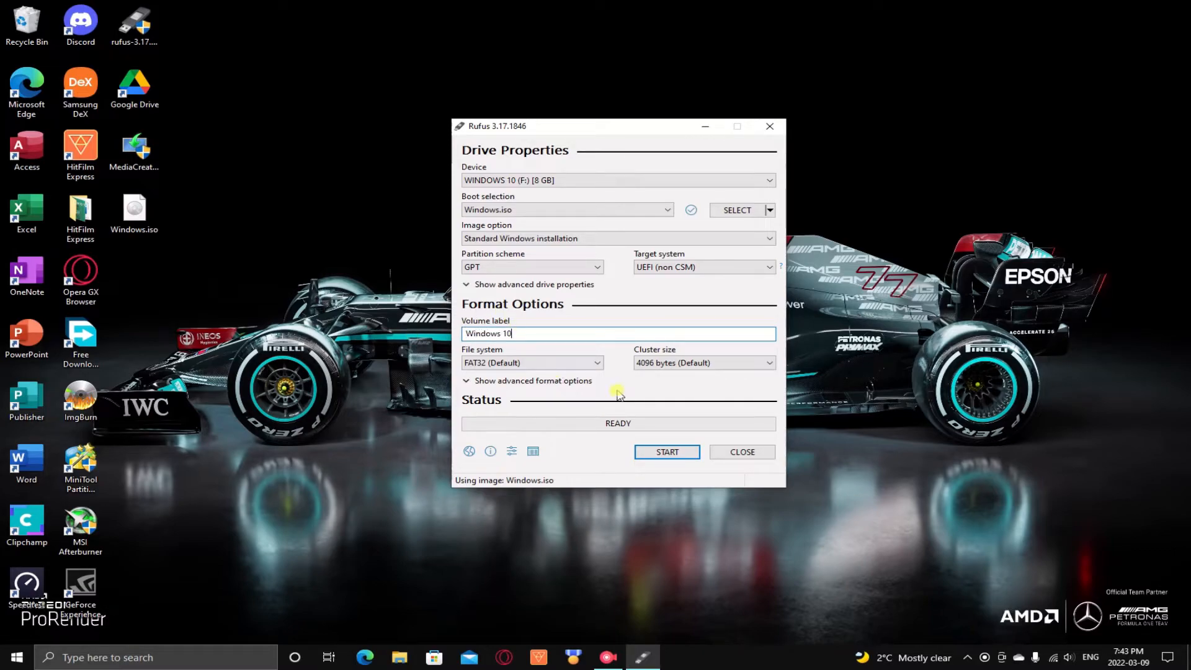
Start writing Windows.iso to WINDOWS 10 (F:) with the current settings and accept erasing all data on the device.
mouse_move(467, 241)
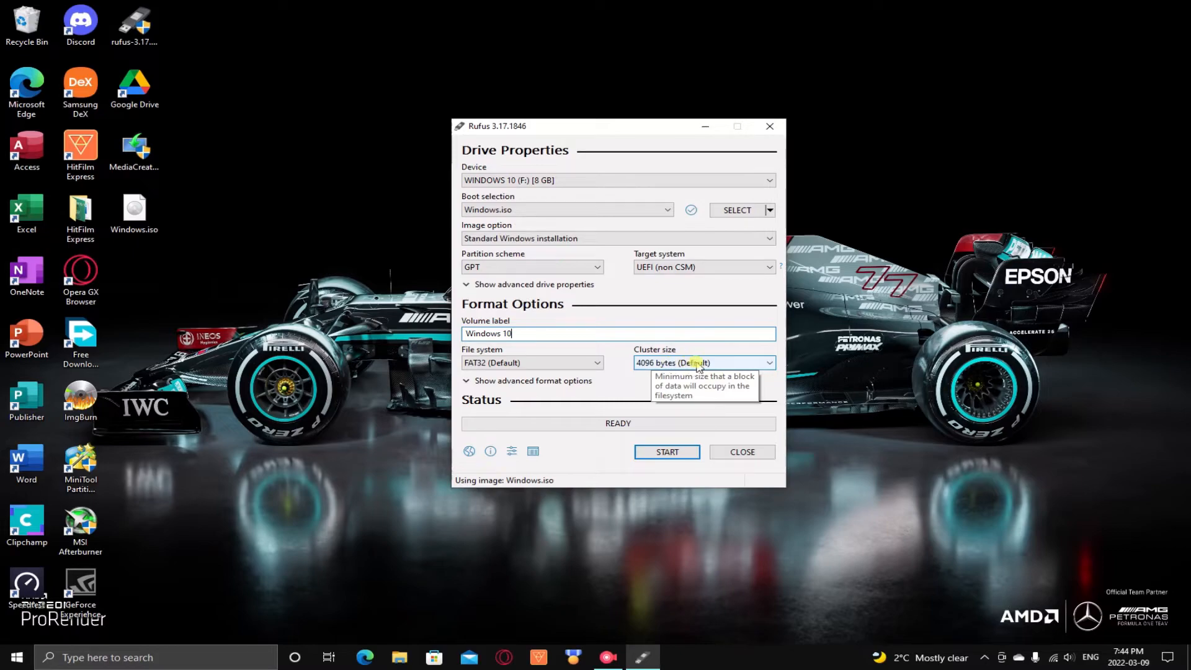
click(657, 452)
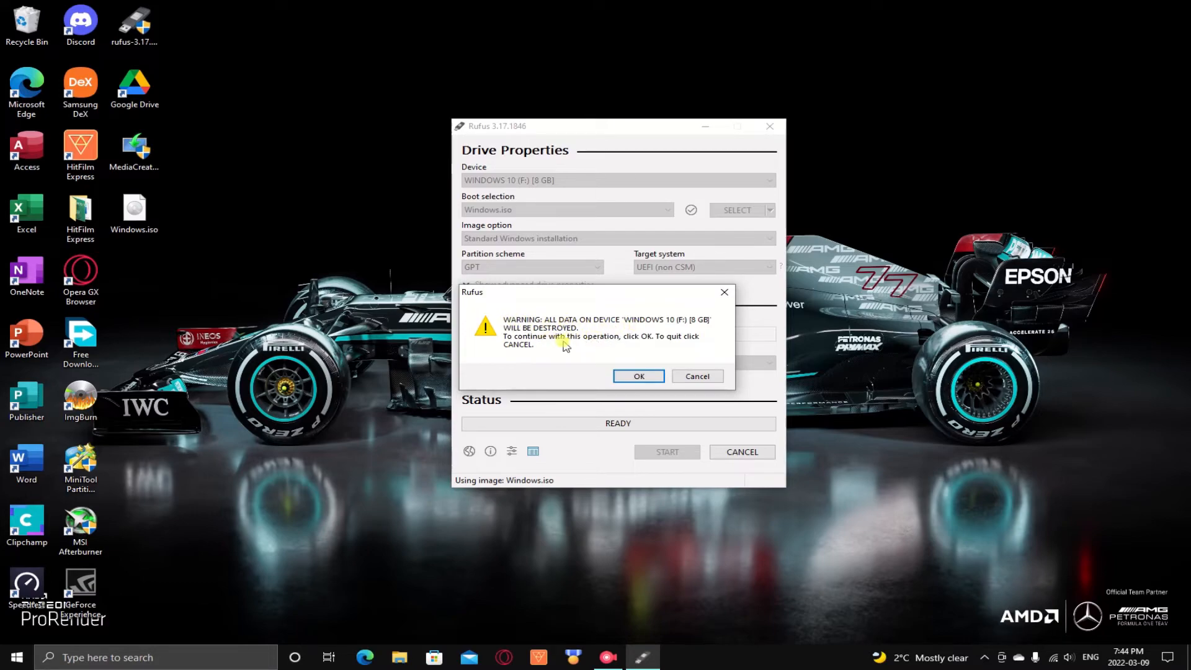
click(639, 377)
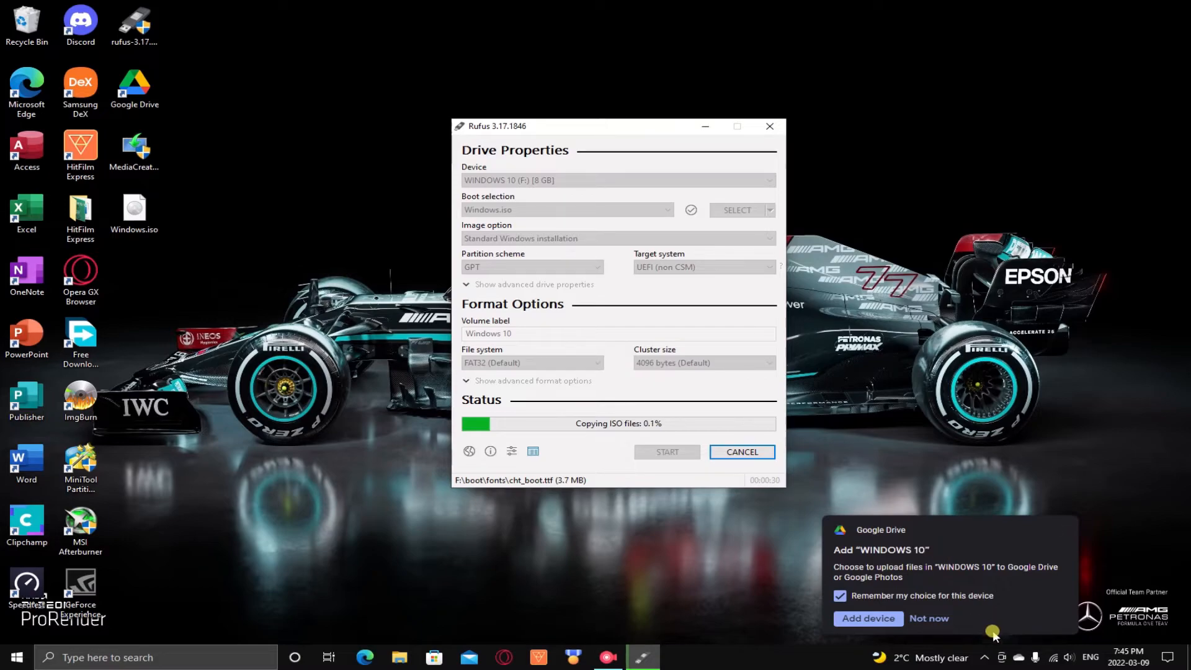
Decline adding the WINDOWS 10 device to Google Drive.
click(938, 621)
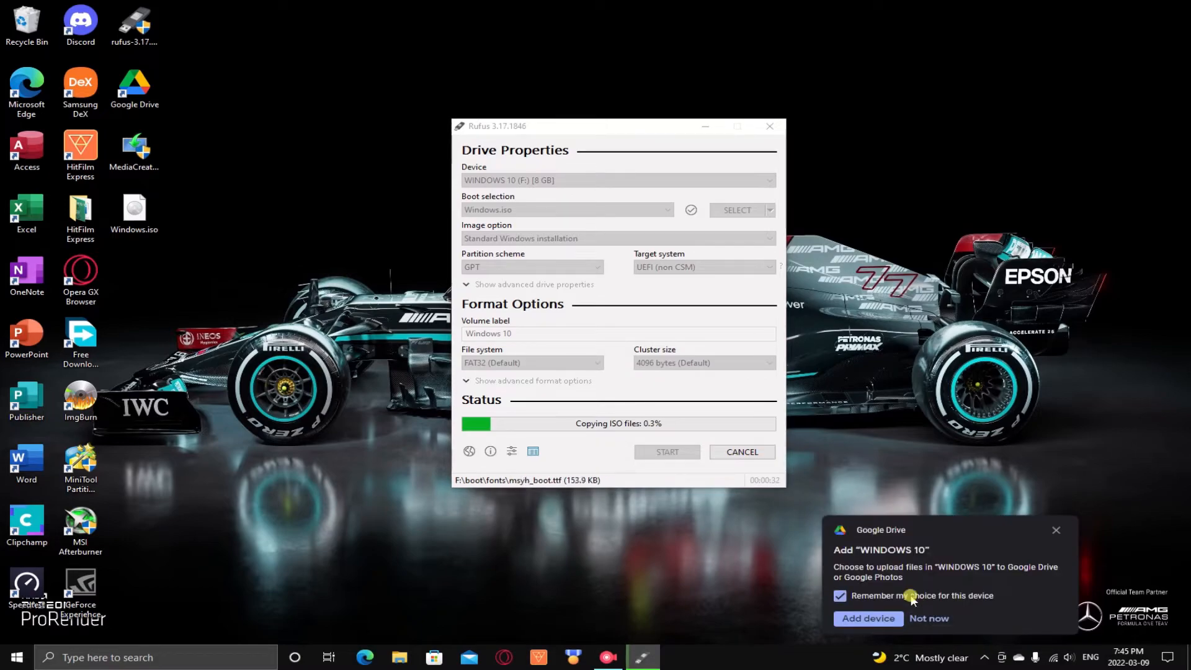
click(935, 619)
click(935, 619)
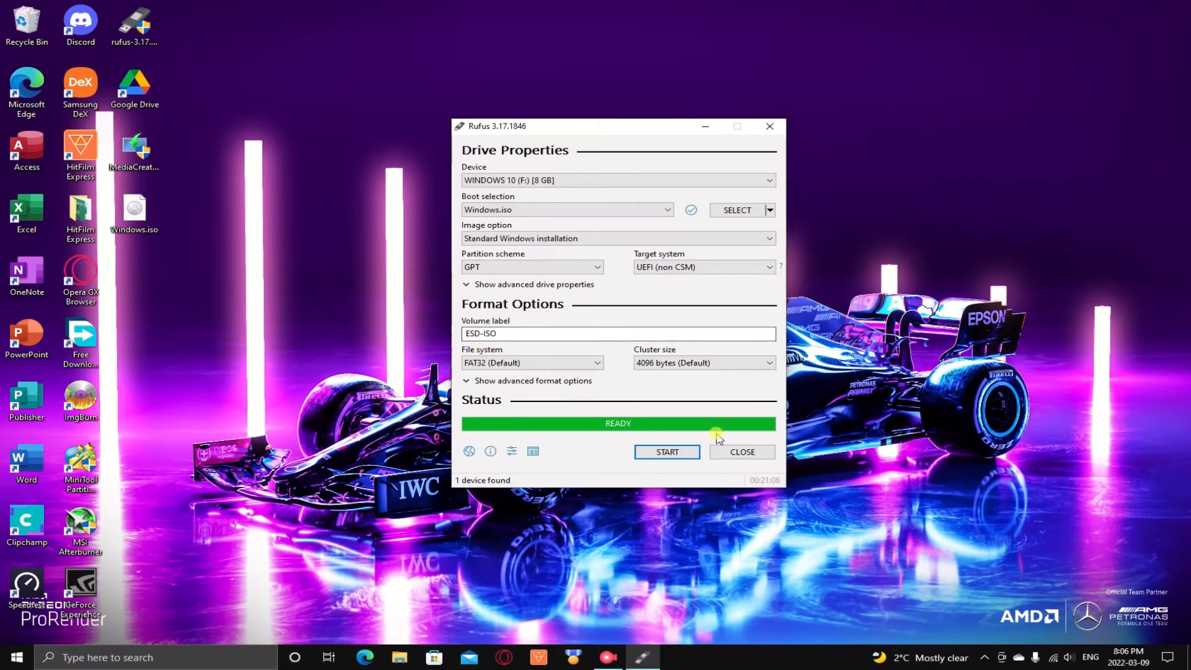
Close Rufus and open the WINDOWS 10 (F:) drive in File Explorer to check its files.
click(742, 452)
click(398, 659)
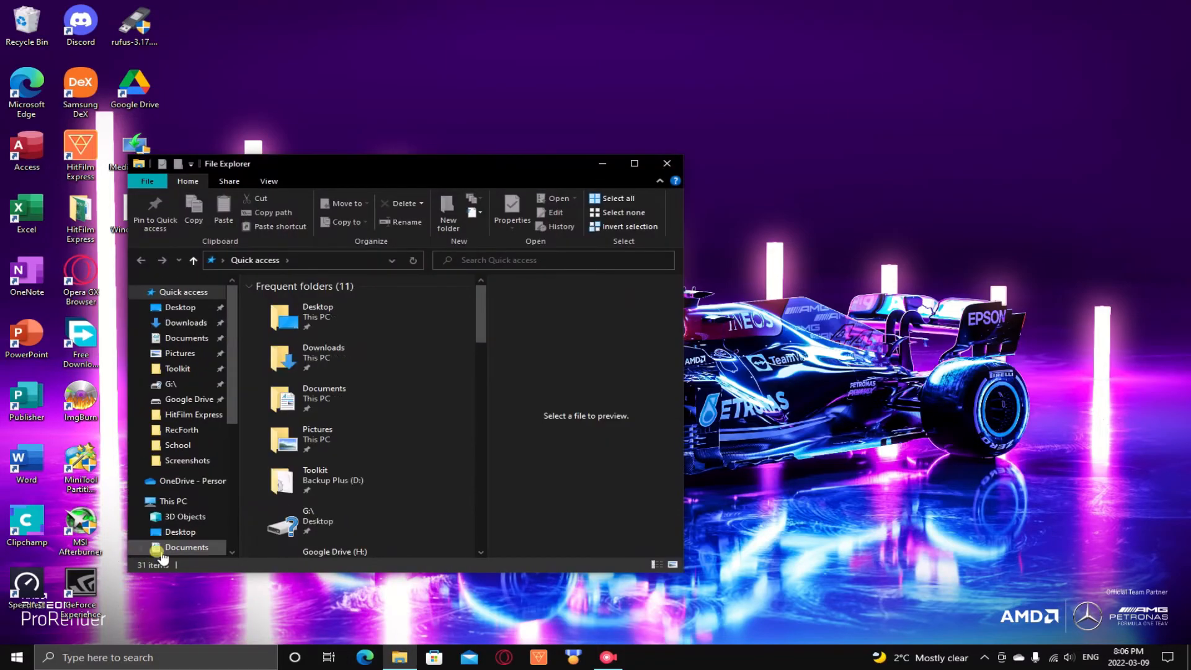
scroll(158, 518, down, 1)
click(180, 460)
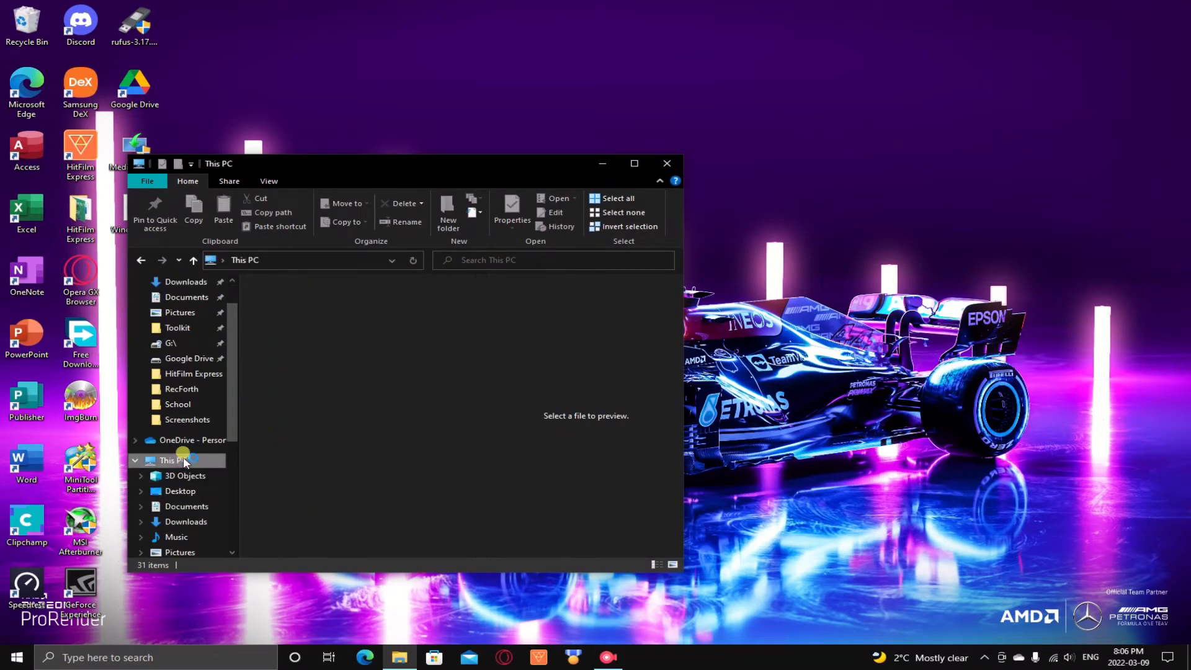
scroll(312, 467, down, 3)
double_click(332, 501)
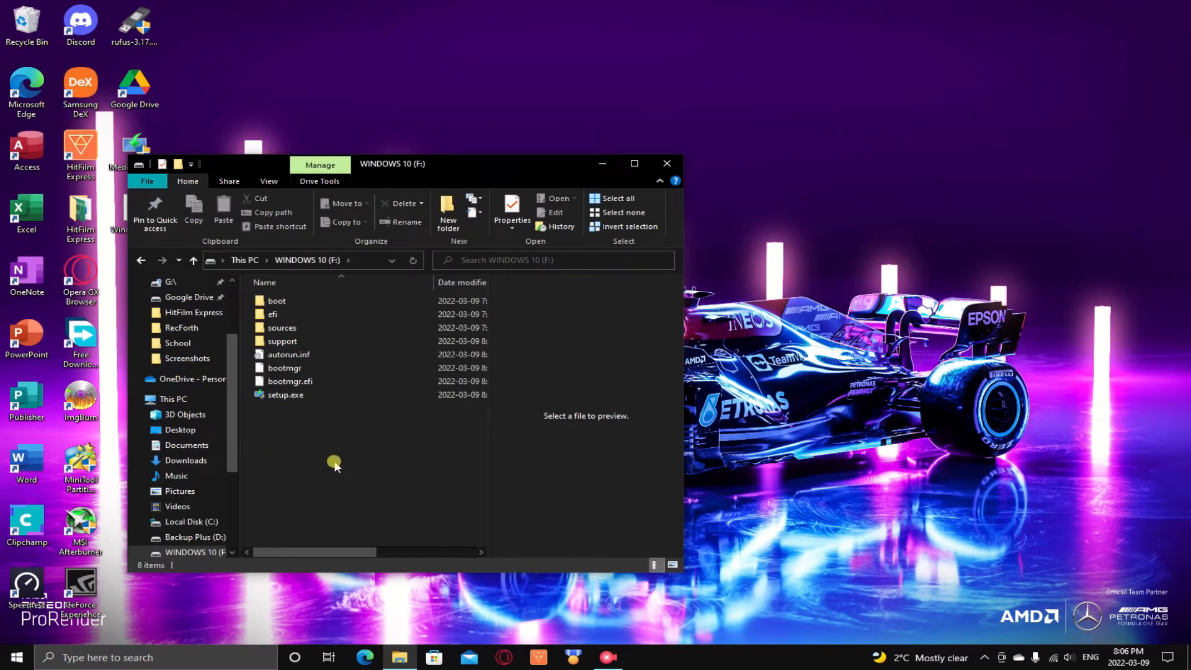
Hide the preview pane so the file list of WINDOWS 10 (F:) shows all its detail columns.
scroll(205, 542, down, 1)
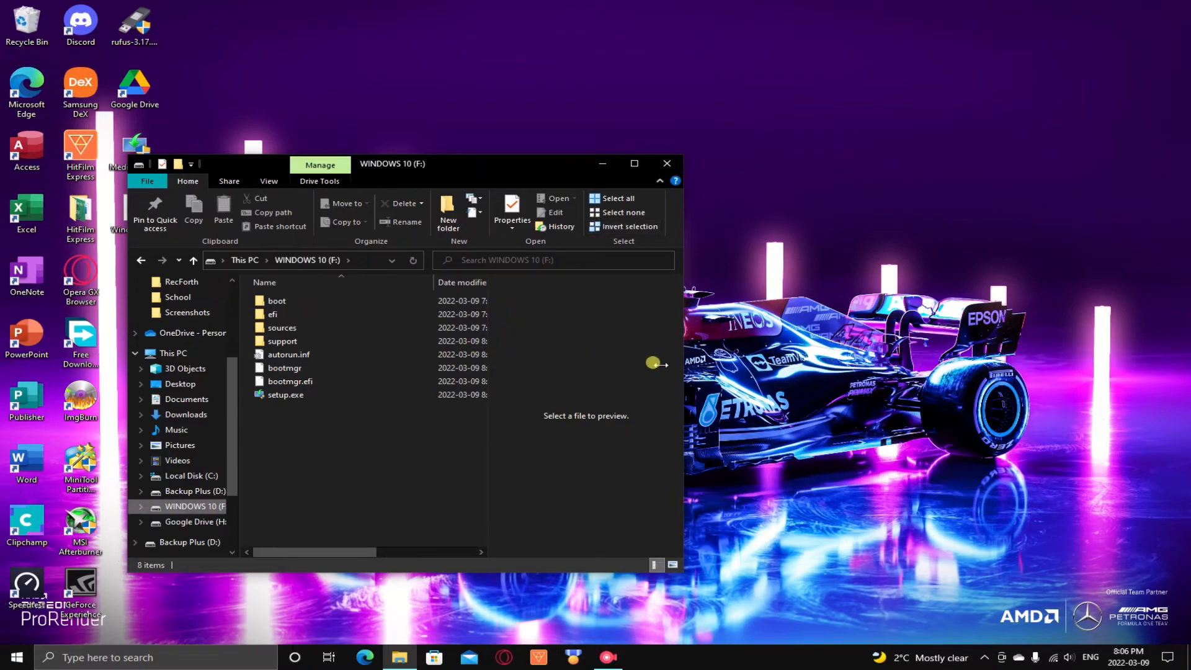
click(268, 181)
click(207, 203)
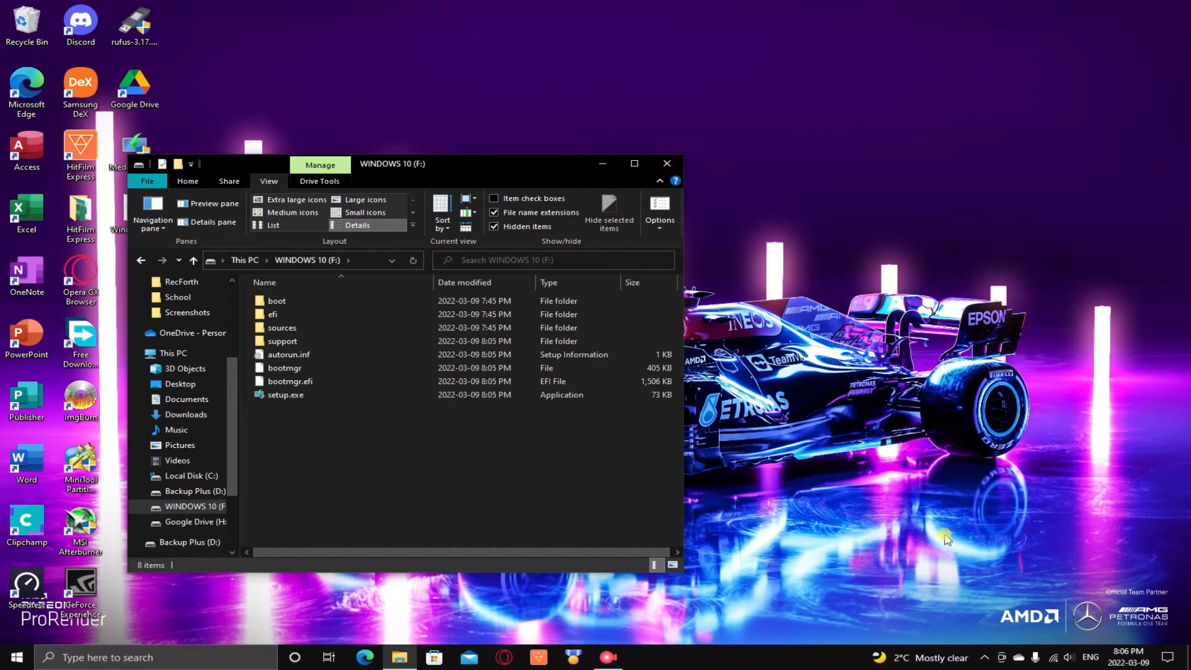
Safely eject the Mass Storage device holding WINDOWS 10 (F:) and dismiss the notification.
click(985, 657)
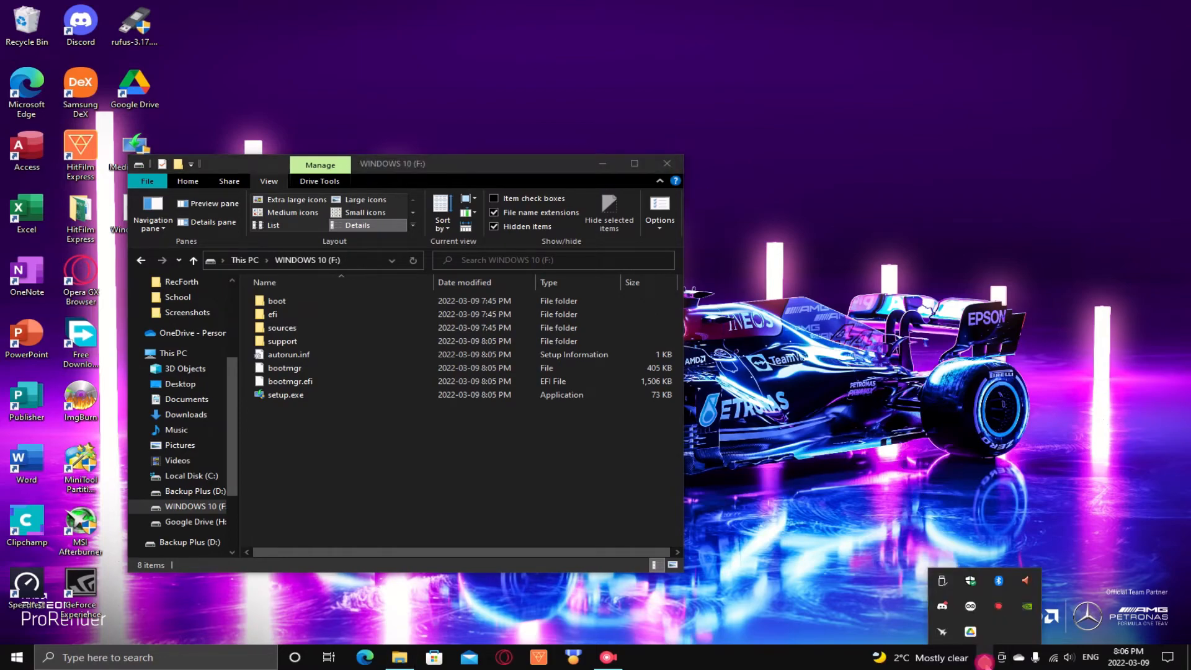
click(938, 584)
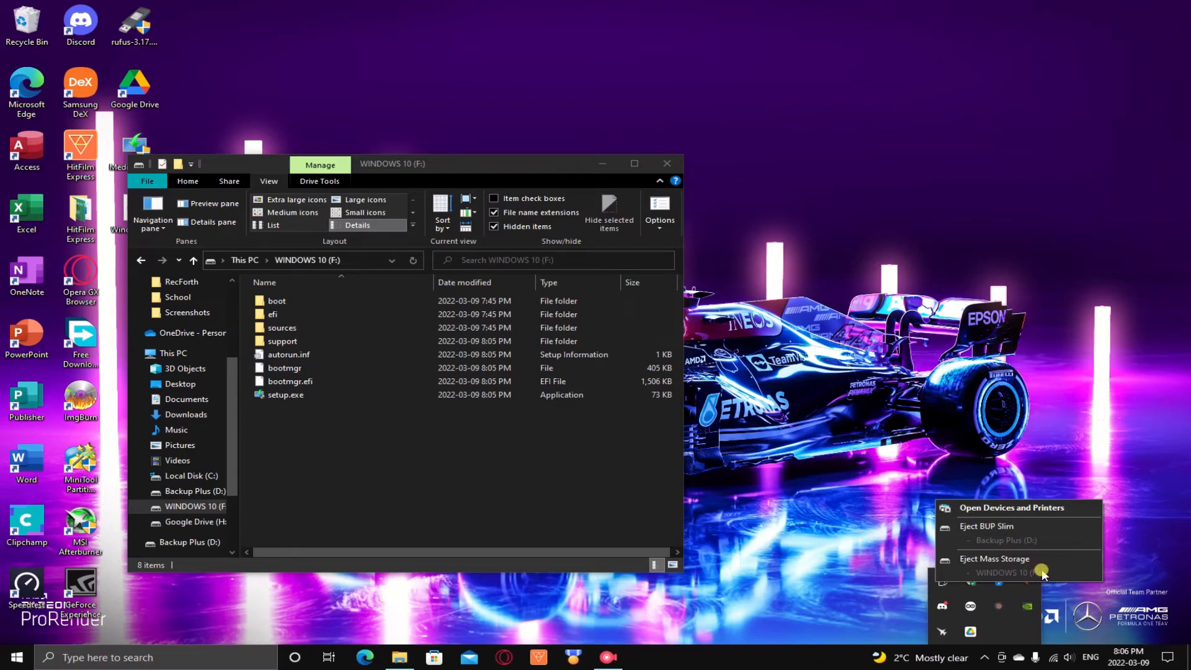
click(1015, 559)
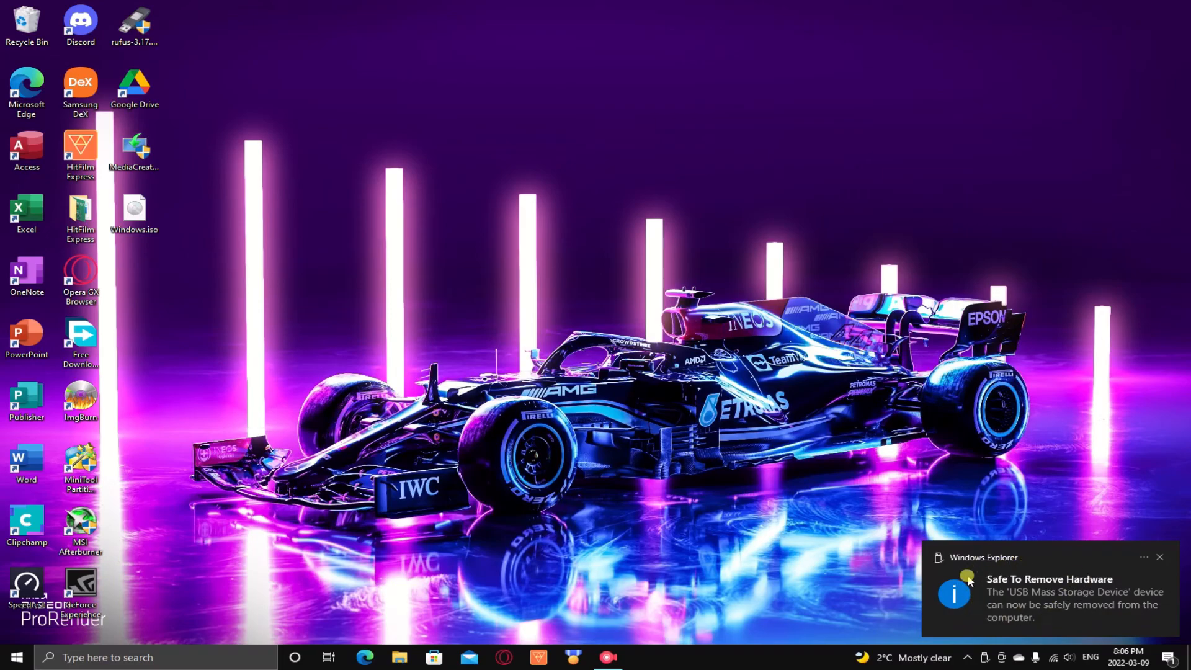
click(1017, 602)
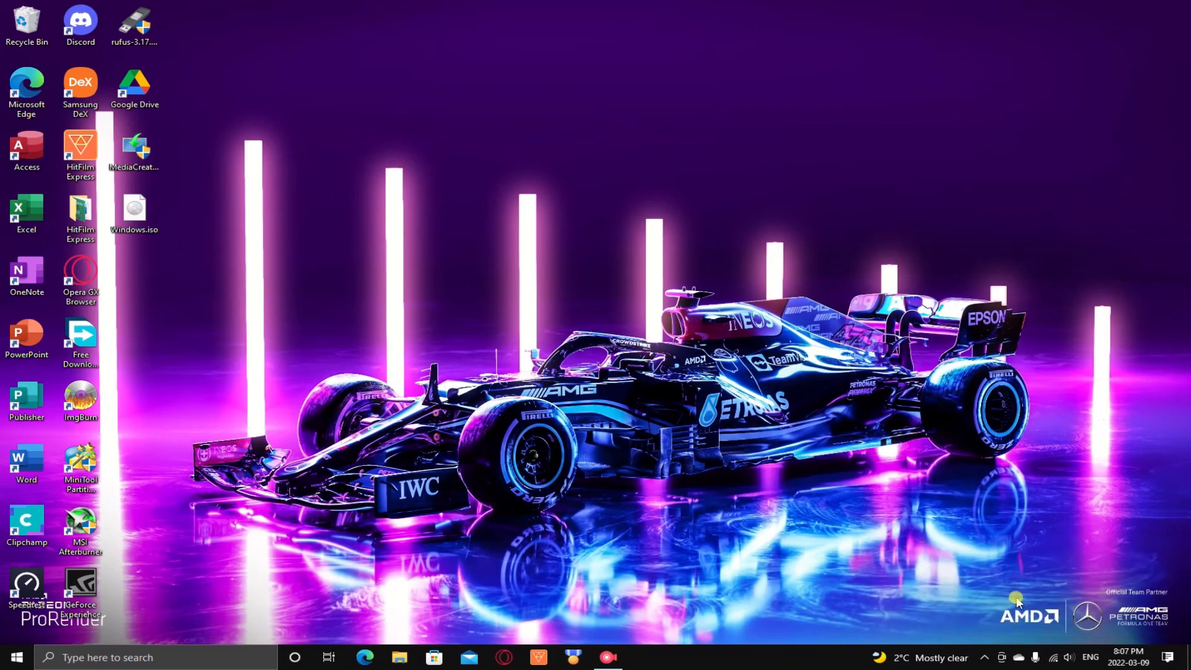